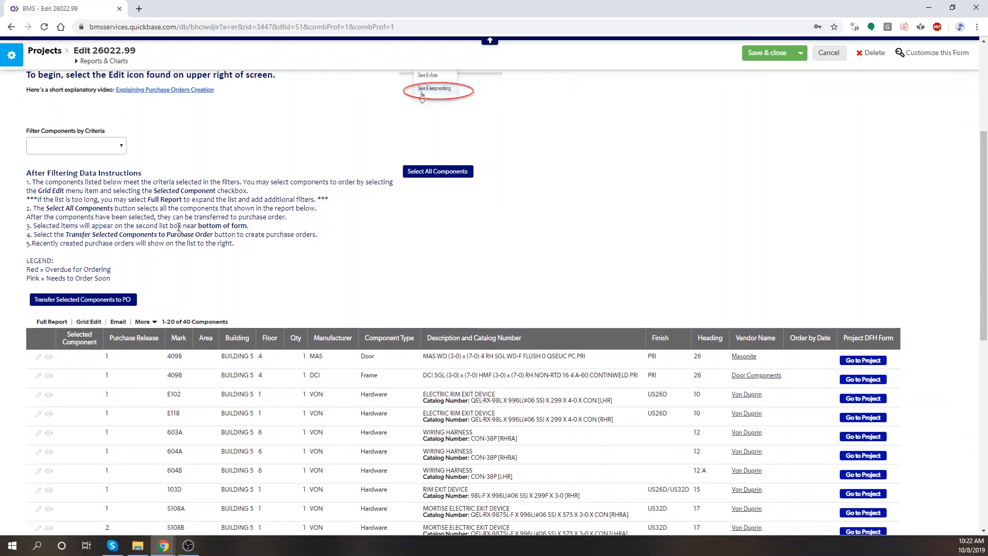
Review the project's unordered components report and the Selected Components section beneath it.
scroll(177, 236, "down", 2)
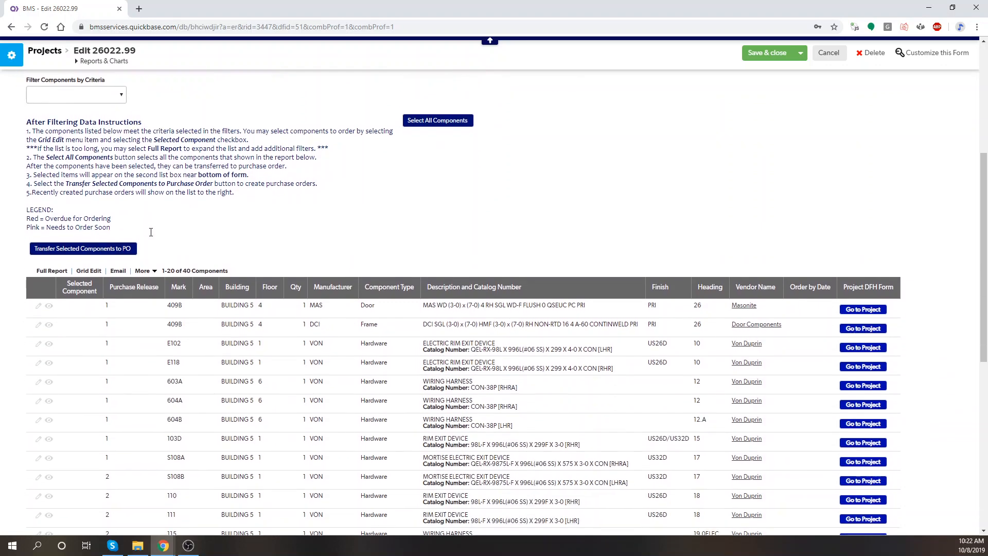
scroll(177, 234, "down", 2)
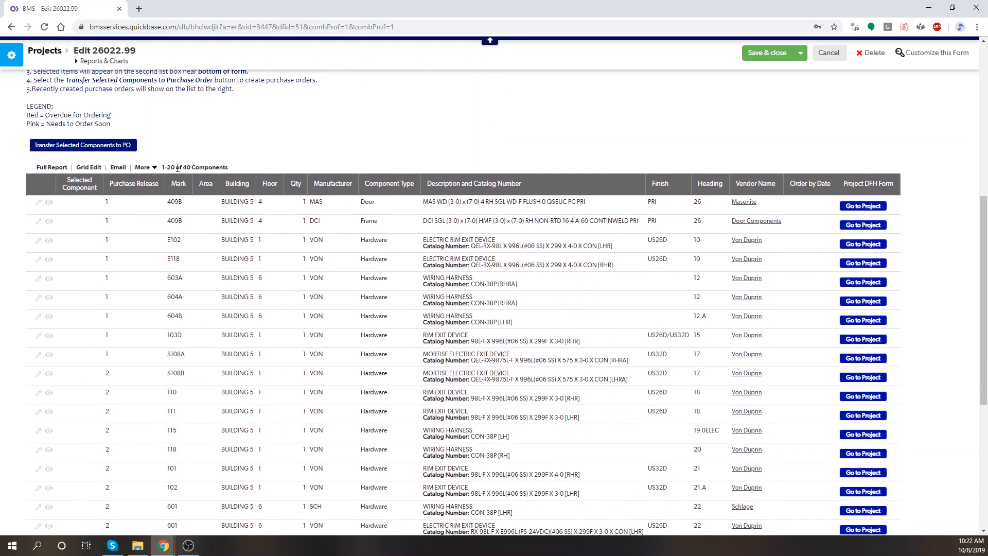
left_click_drag(169, 166, 223, 167)
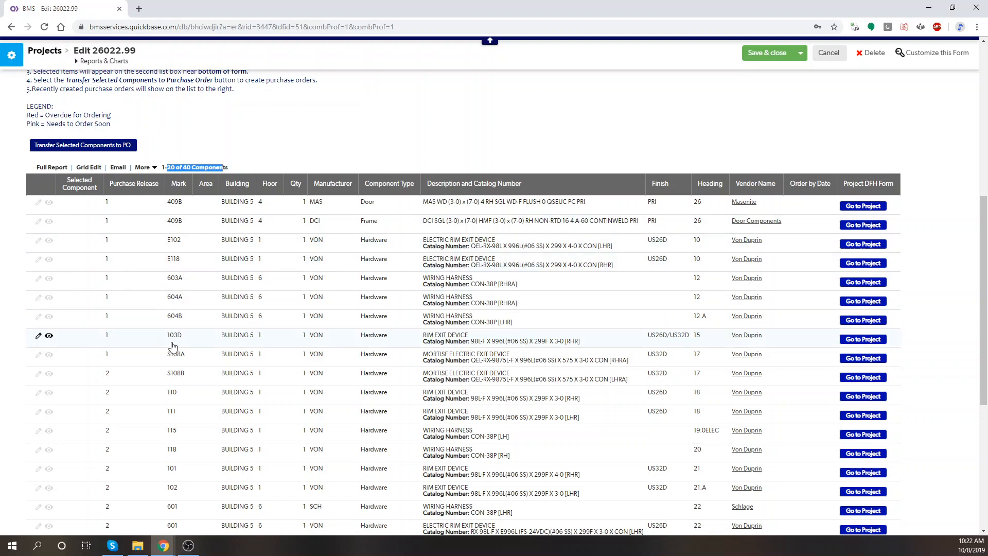
scroll(173, 347, "down", 1)
scroll(172, 347, "down", 5)
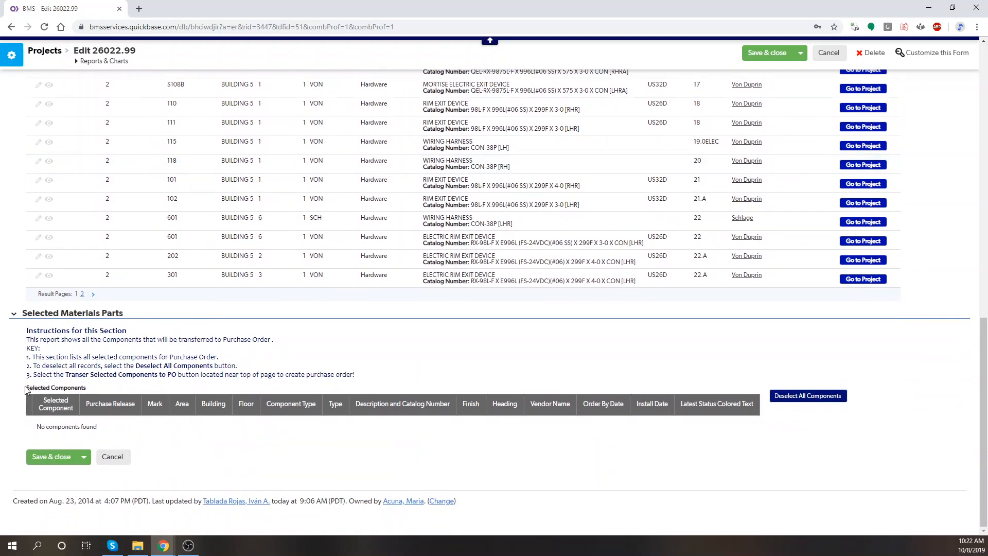
left_click_drag(25, 386, 83, 386)
left_click(90, 386)
scroll(102, 356, "up", 4)
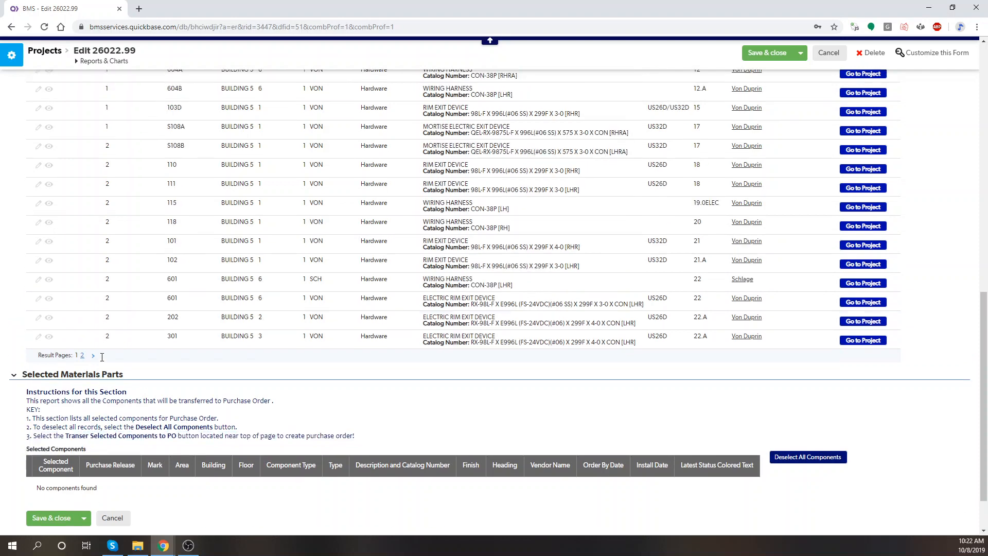
scroll(101, 356, "up", 6)
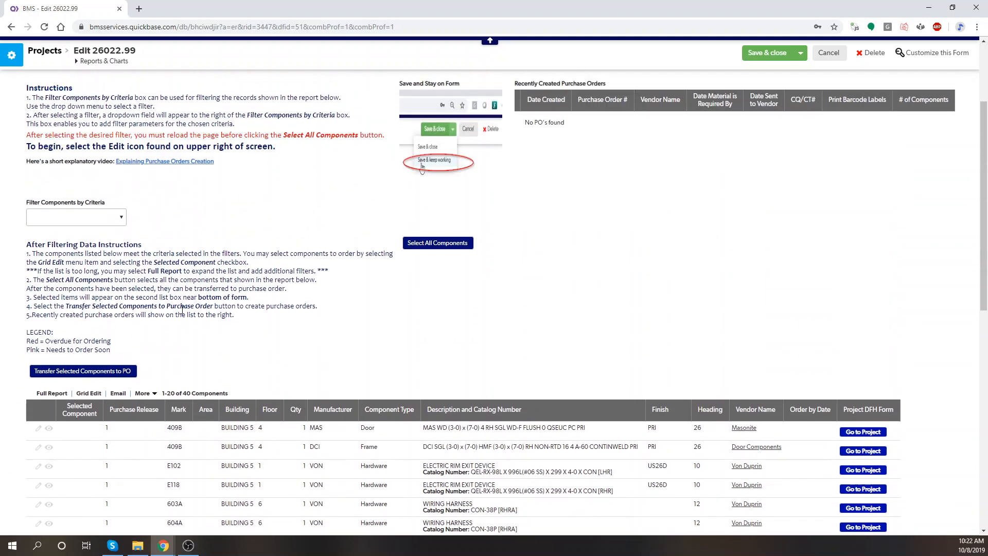
scroll(182, 311, "up", 1)
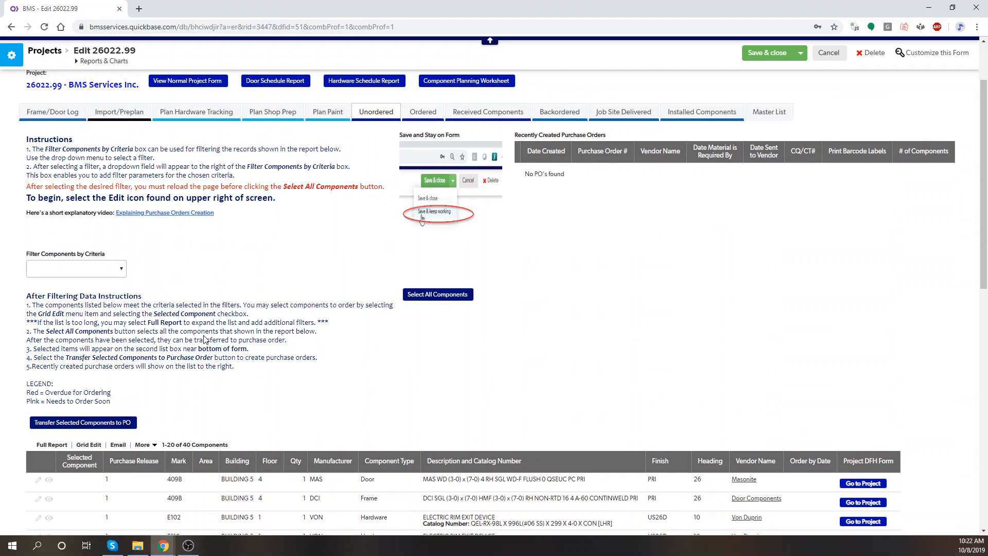
Examine how components are picked for ordering, comparing the ordering instructions and transfer option with the unordered and selected lists.
scroll(205, 340, "down", 4)
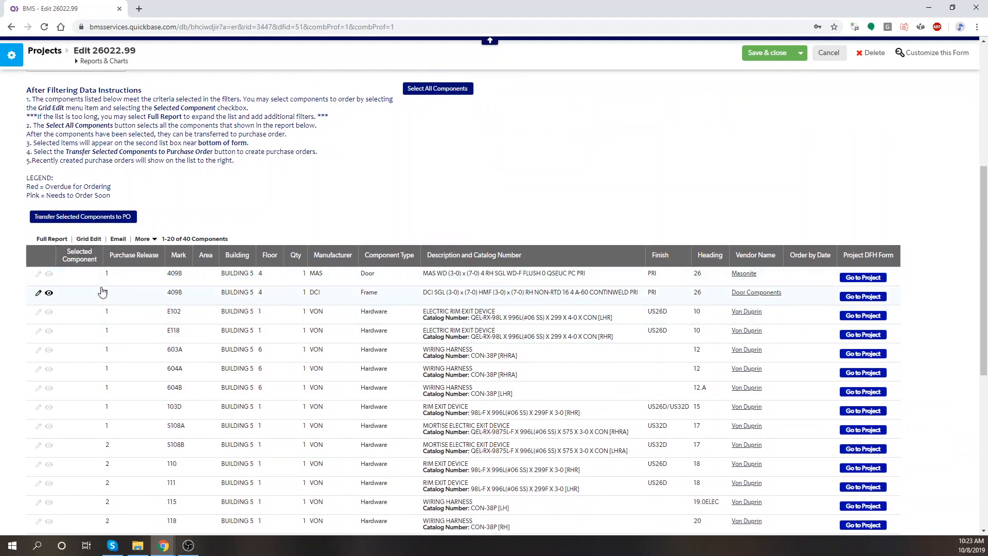
scroll(102, 293, "down", 7)
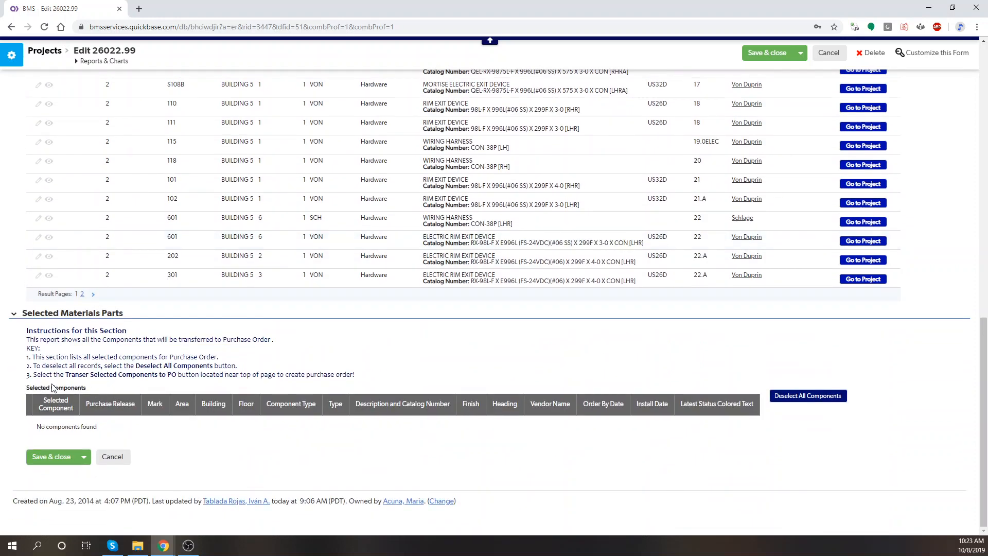
scroll(72, 384, "up", 9)
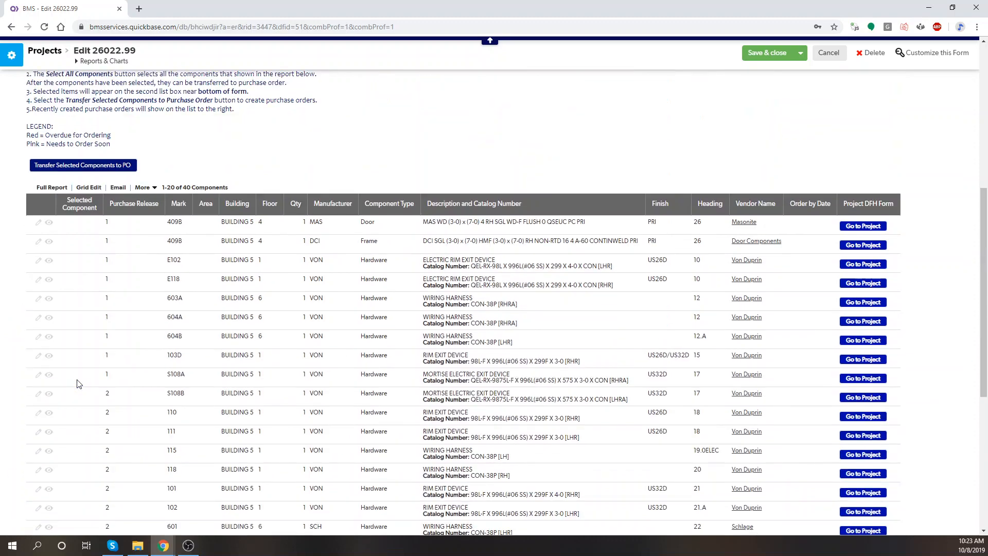
scroll(77, 385, "up", 1)
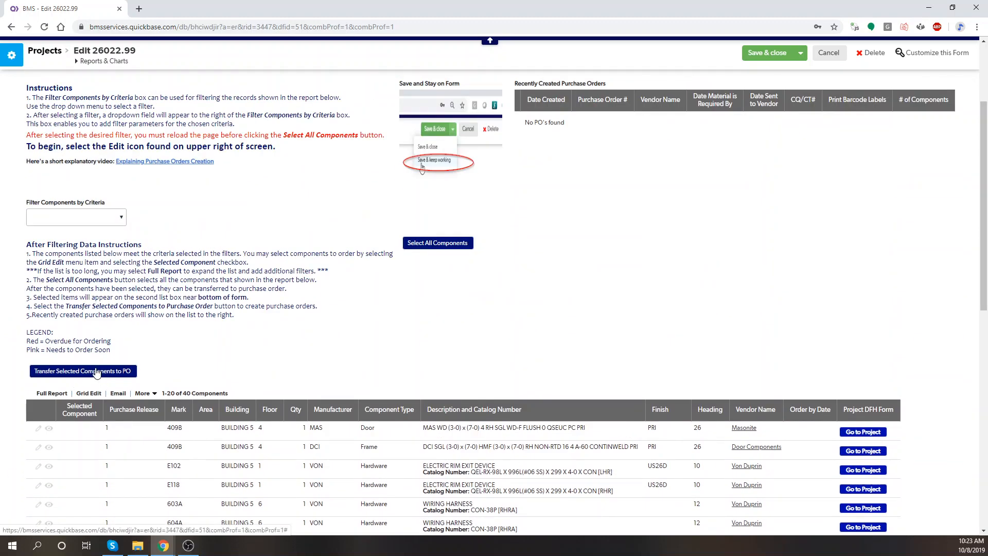
scroll(228, 346, "up", 2)
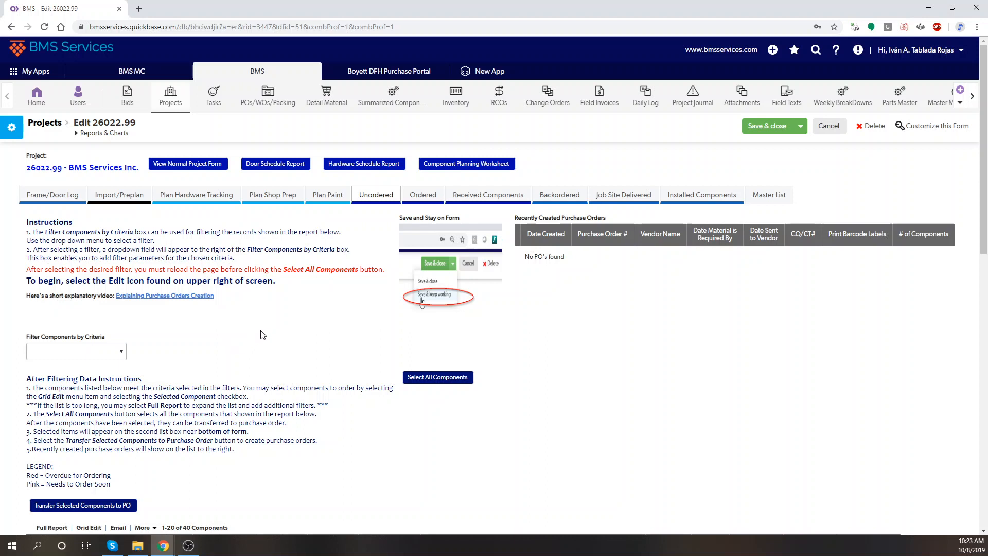
scroll(263, 335, "down", 3)
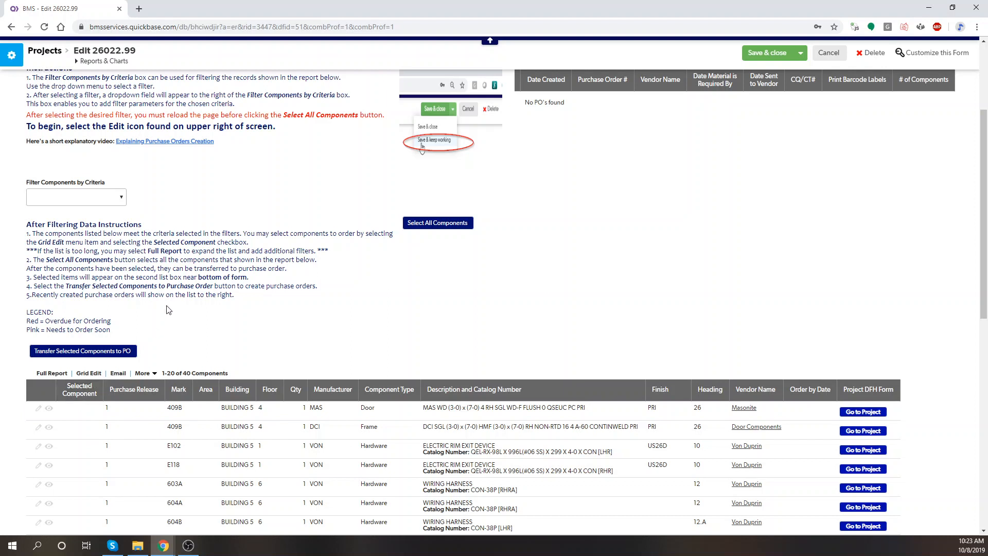
scroll(167, 309, "down", 1)
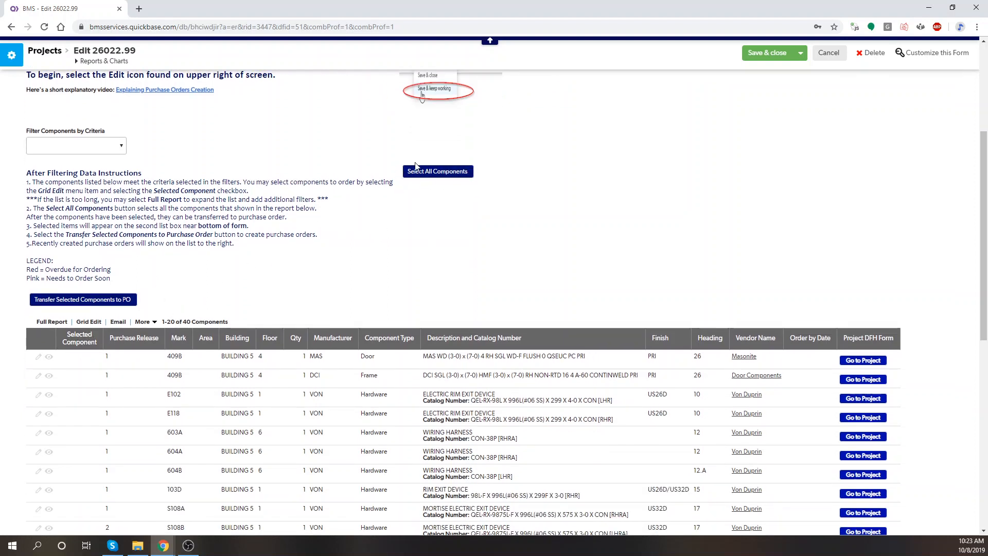
scroll(211, 259, "down", 2)
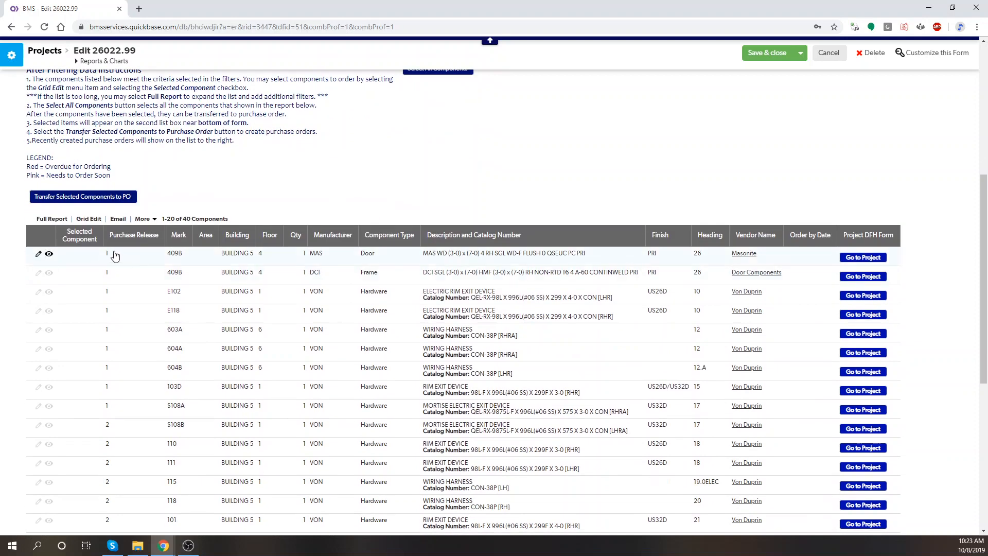
scroll(113, 255, "up", 1)
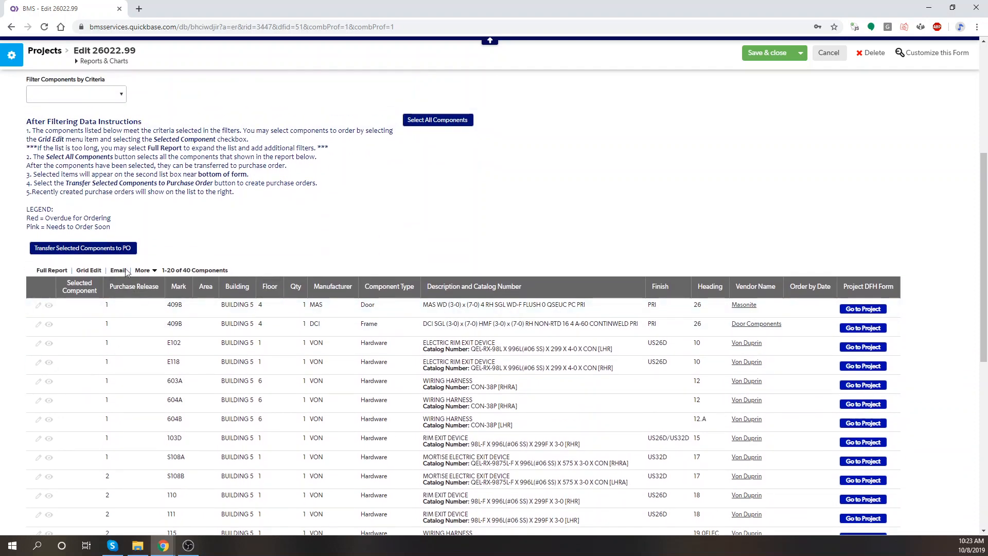
scroll(131, 293, "down", 8)
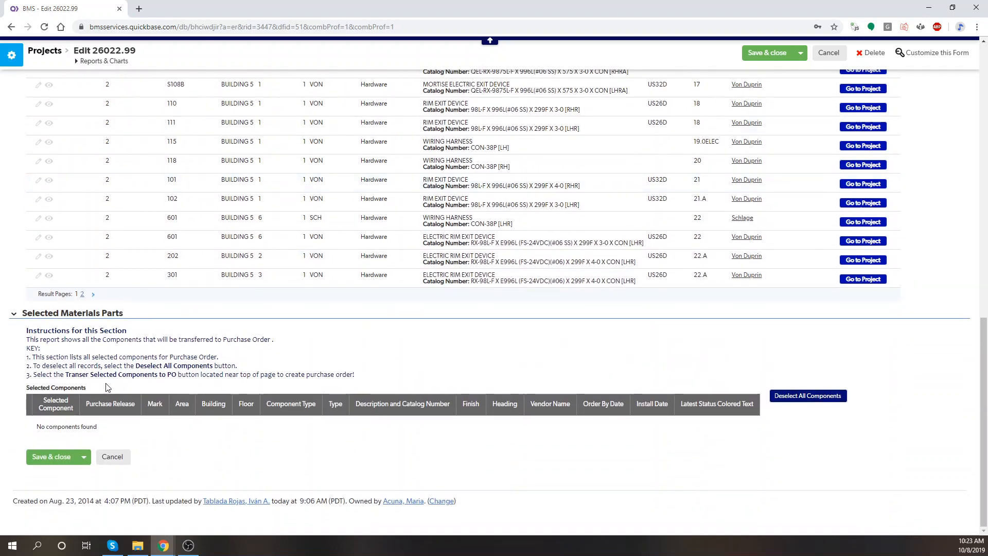
scroll(107, 387, "up", 7)
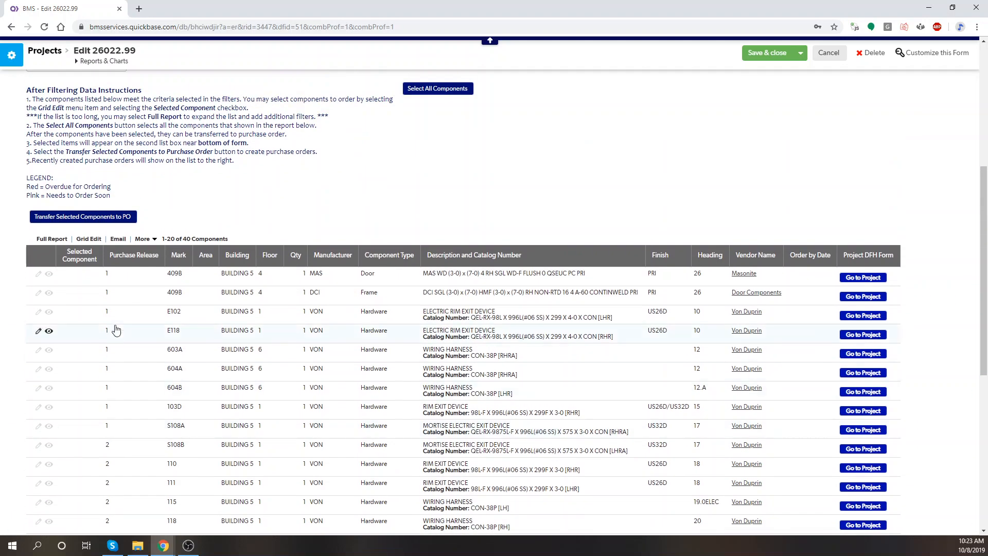
Open the unordered components in Grid Edit, mark both 409B rows and 603A as selected, and leave without saving.
left_click(93, 240)
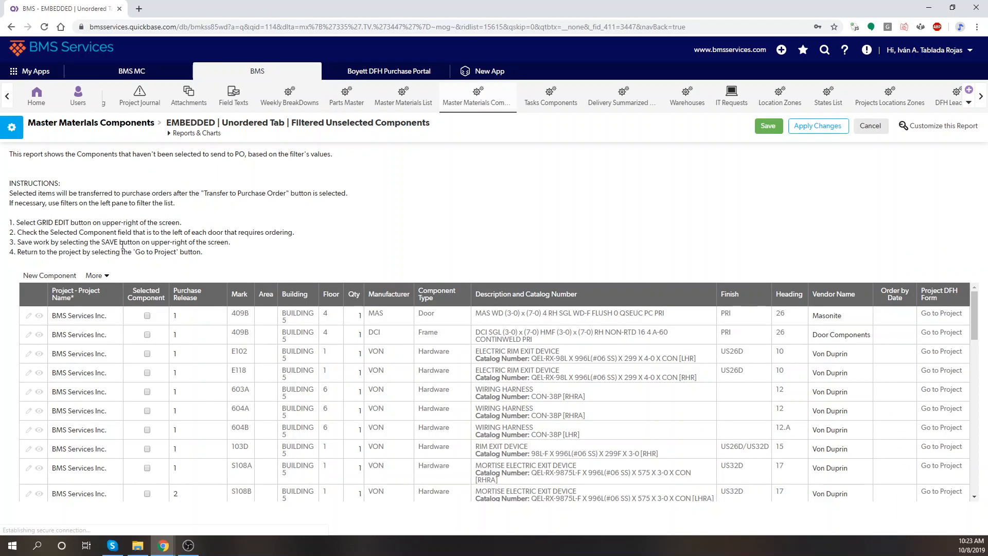
left_click(147, 317)
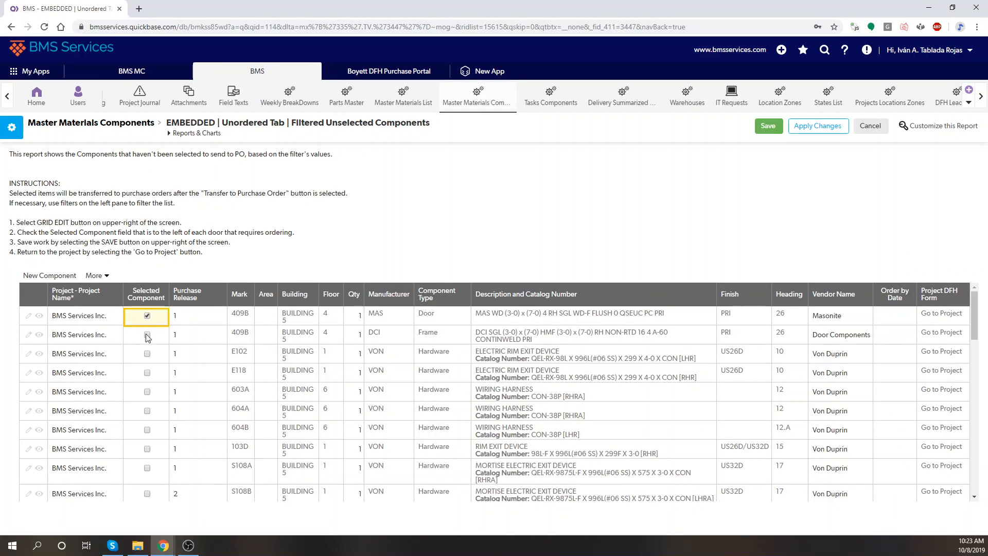
left_click(148, 336)
left_click(147, 393)
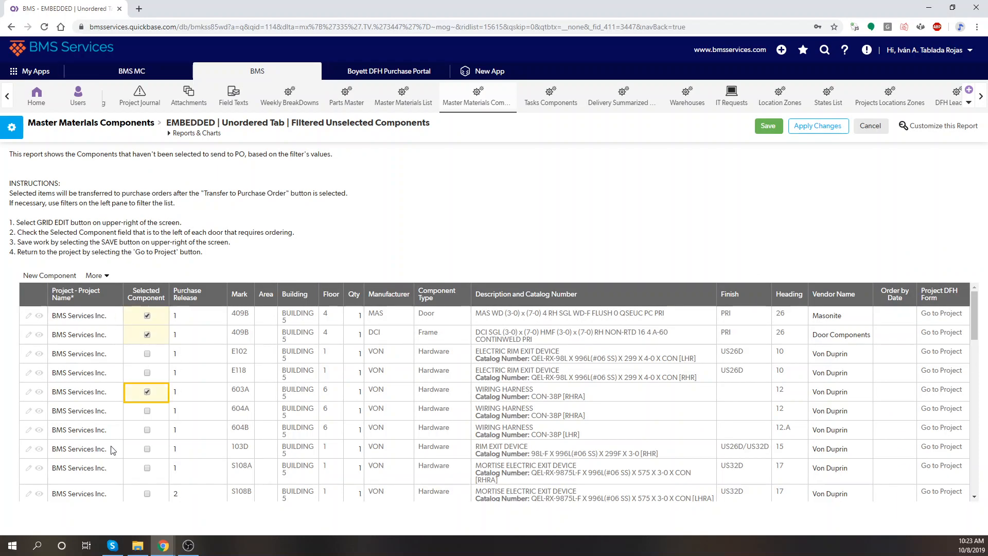
scroll(139, 427, "down", 3)
scroll(154, 414, "up", 3)
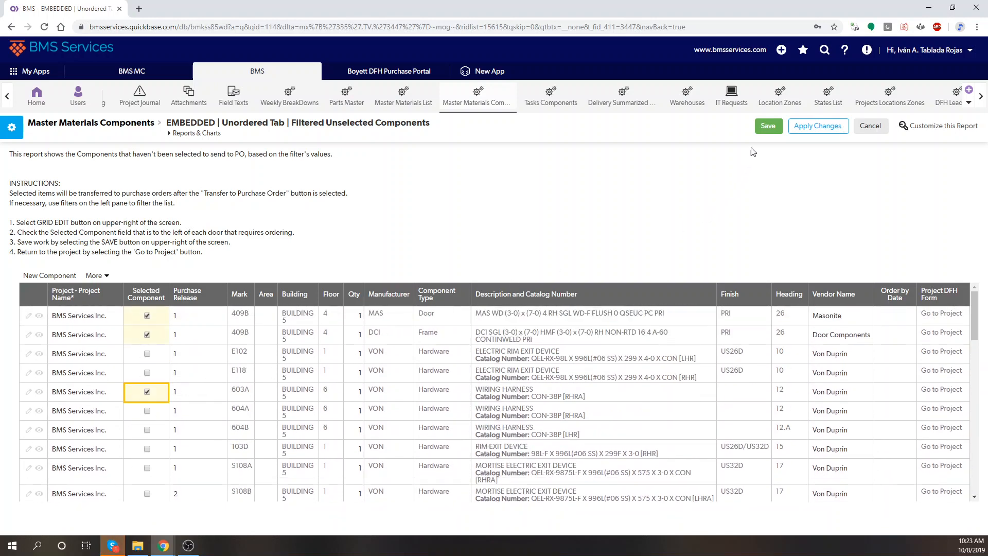
left_click(871, 126)
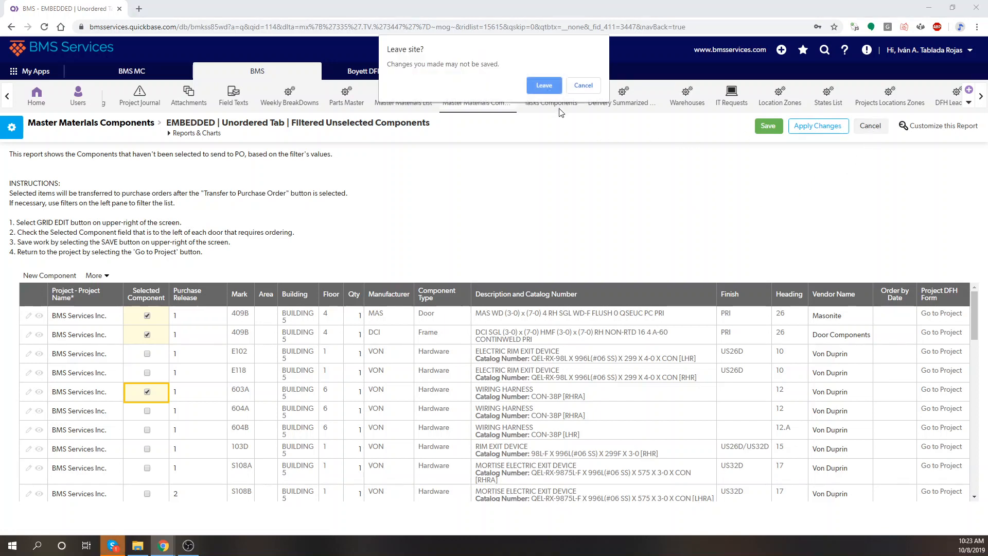
left_click(553, 96)
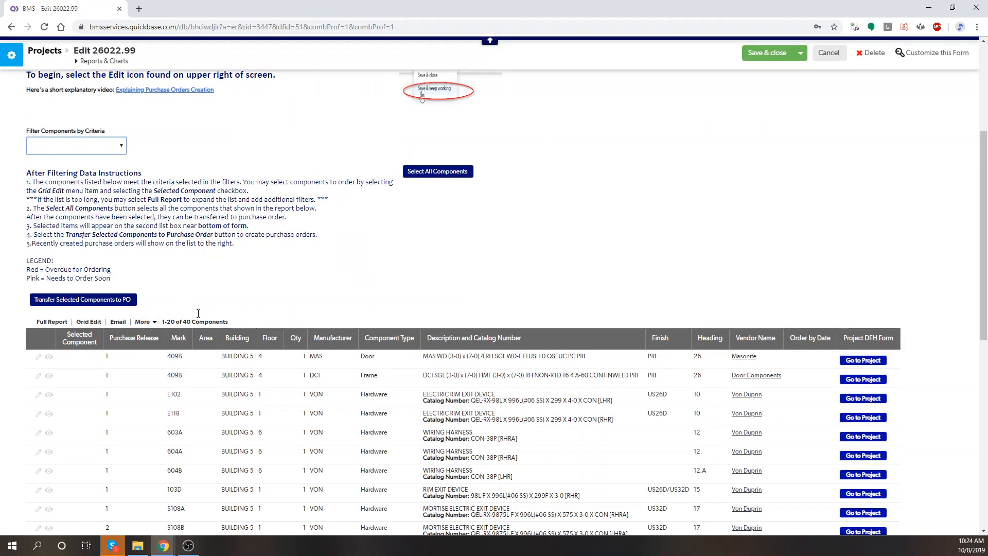
Filter the unordered components by the Floor criterion and check the filtered rows.
scroll(198, 313, "up", 2)
left_click(105, 252)
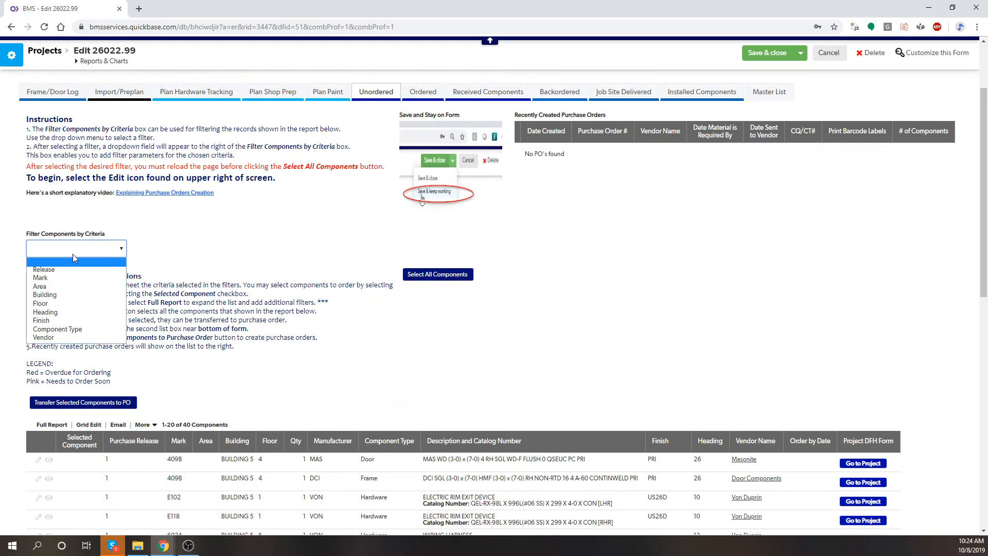
left_click(49, 305)
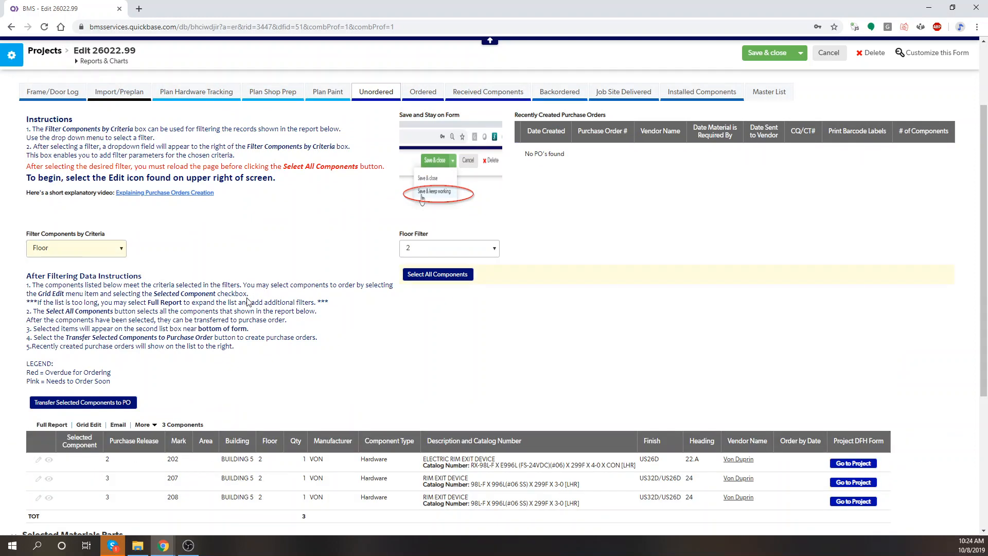
scroll(247, 302, "down", 1)
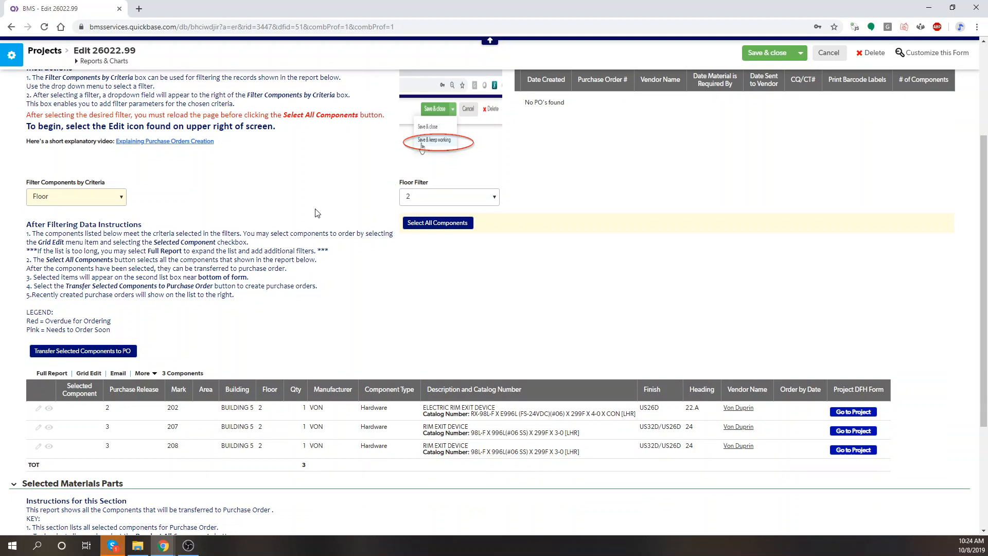
scroll(317, 214, "down", 1)
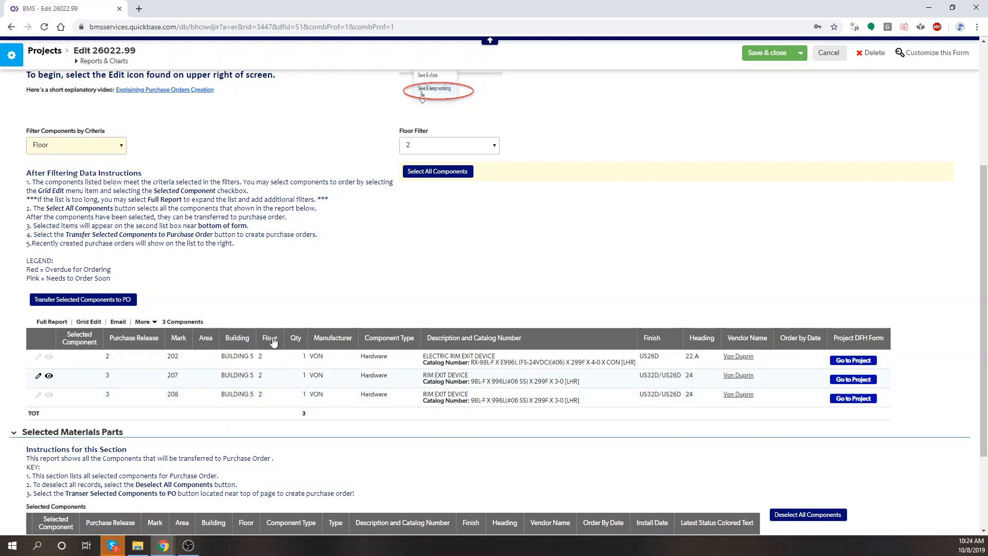
scroll(289, 403, "up", 1)
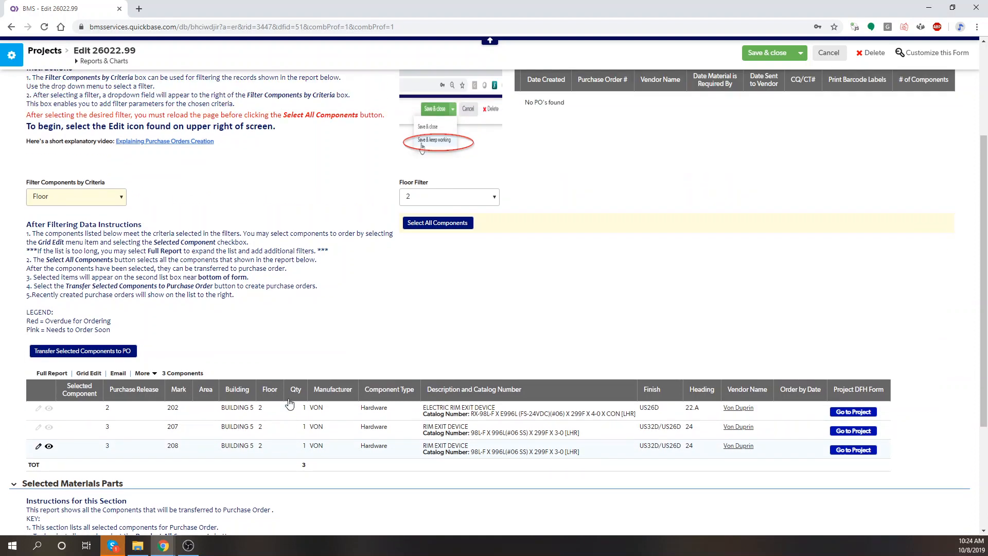
Set the Floor Filter to 4 and review the listed components.
left_click(435, 201)
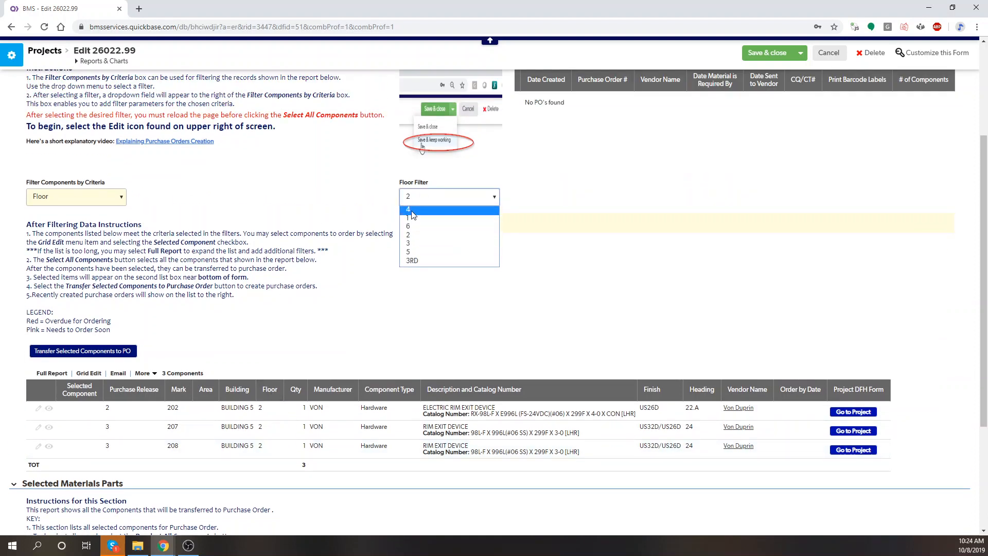
left_click(412, 210)
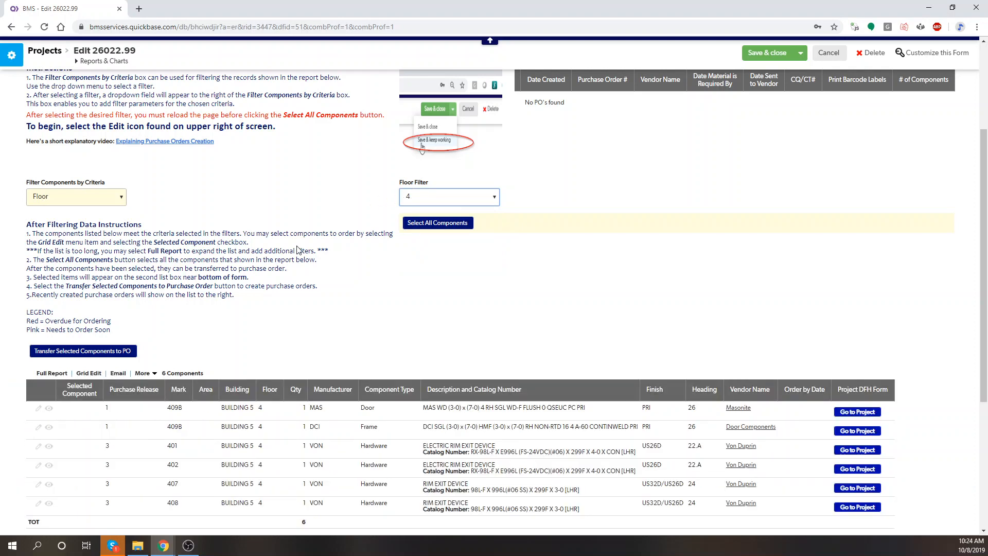
scroll(298, 250, "down", 2)
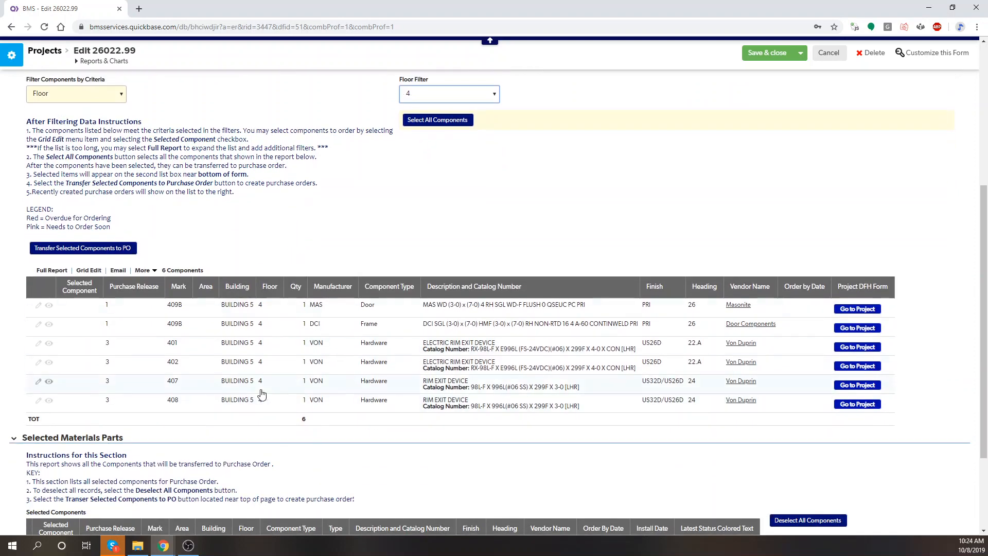
scroll(217, 319, "up", 2)
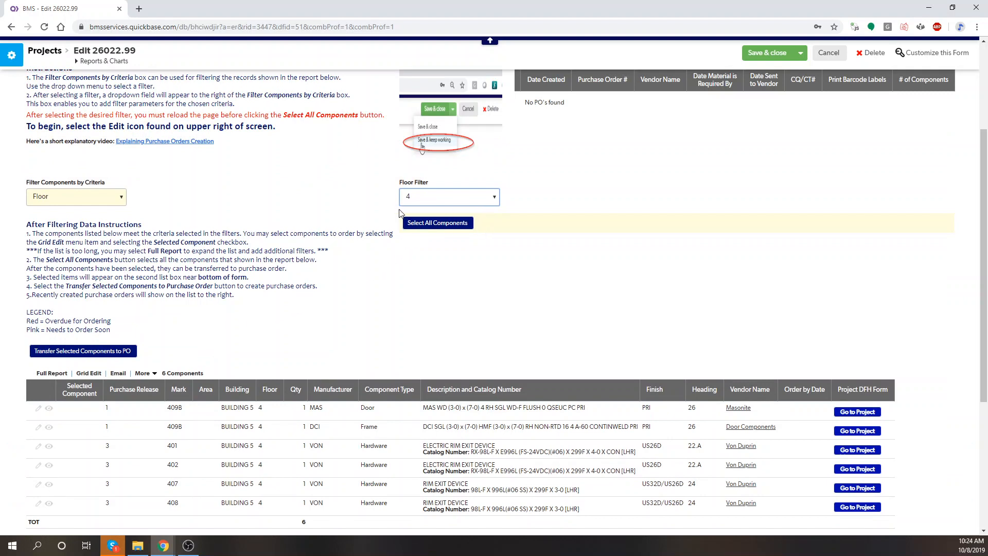
scroll(260, 266, "down", 1)
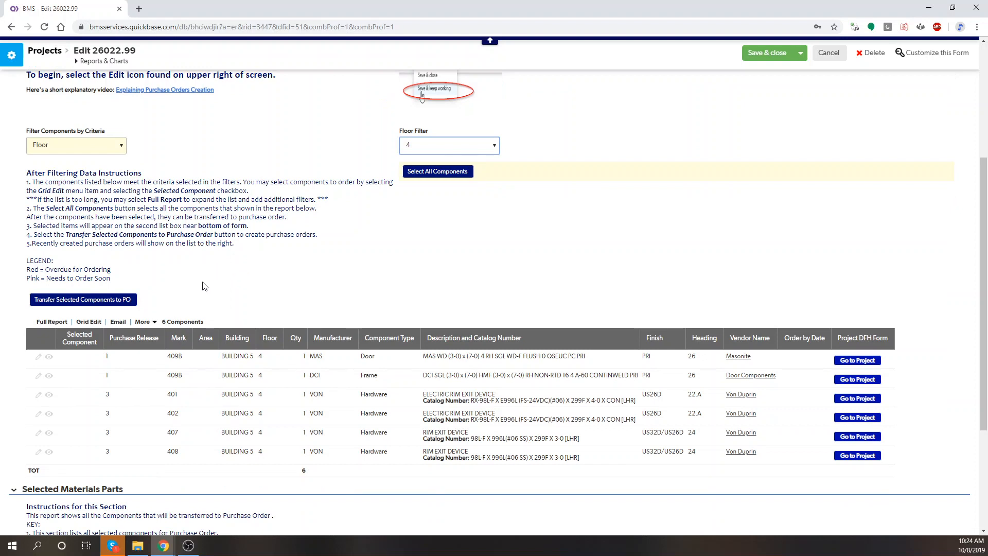
scroll(201, 281, "down", 1)
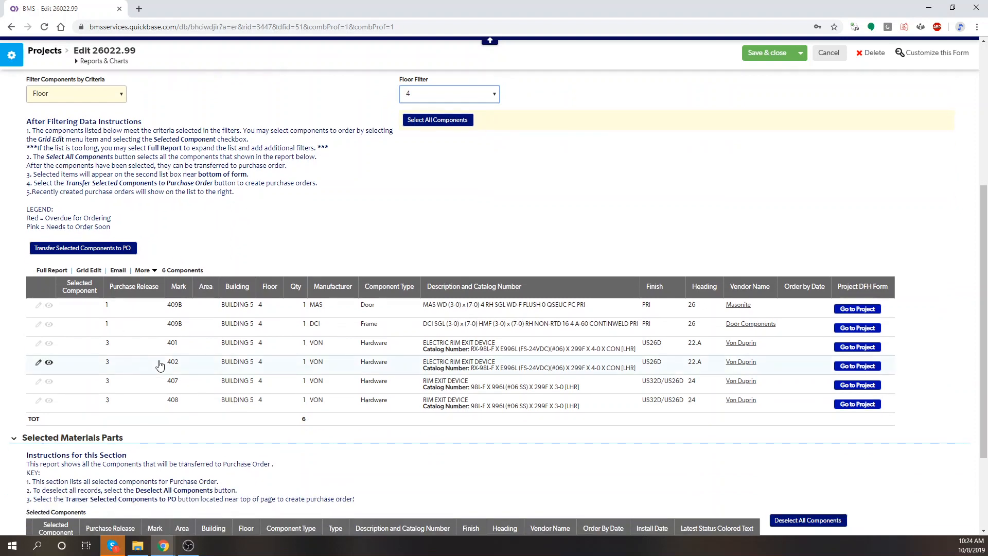
Review the floor 4 component count, the Selected Components list and the filtering instructions.
left_click_drag(205, 272, 164, 267)
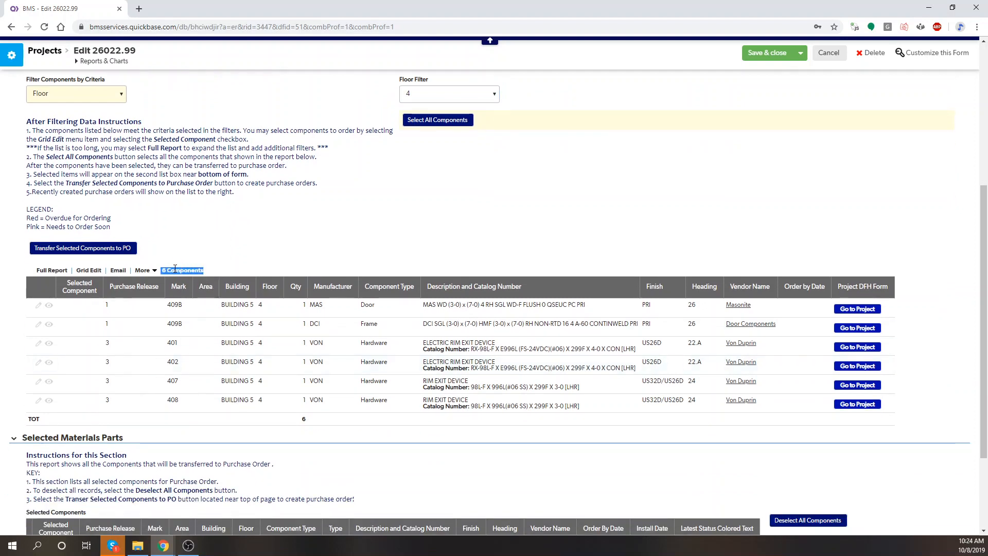
left_click(180, 268)
scroll(190, 278, "down", 2)
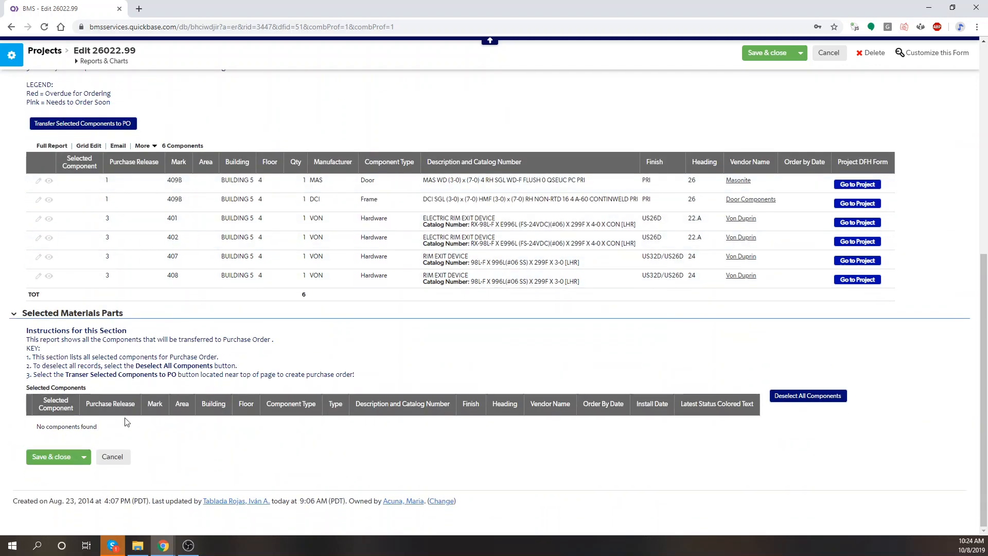
scroll(188, 427, "up", 7)
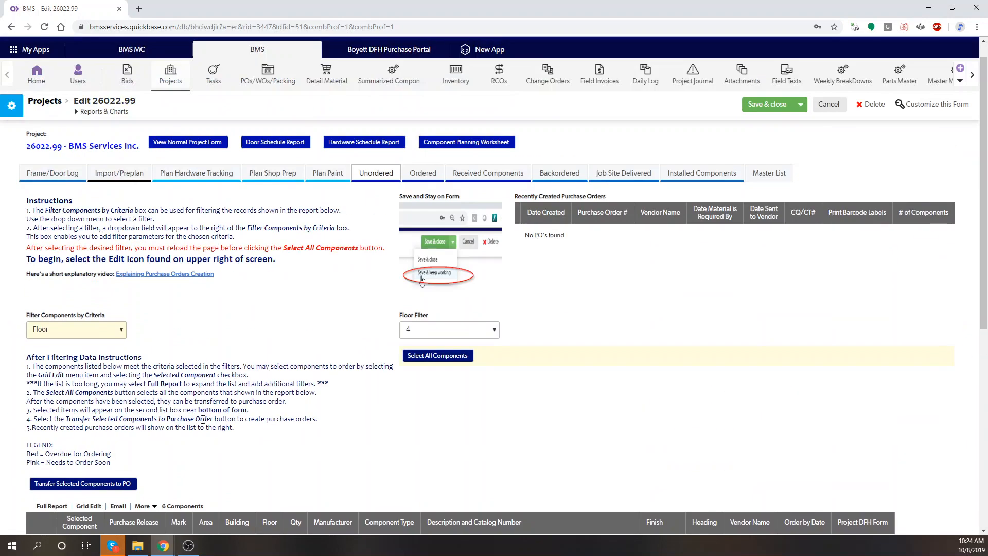
scroll(208, 414, "down", 2)
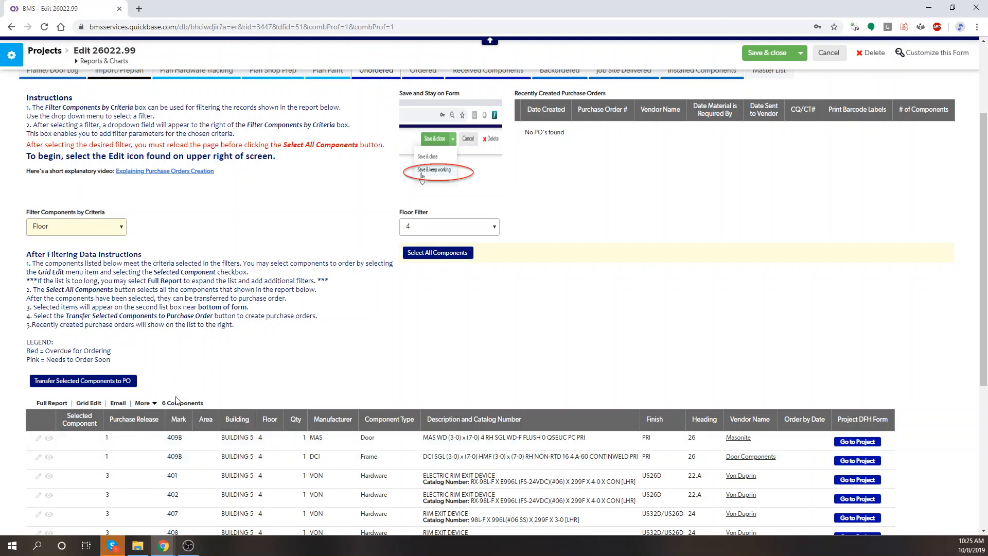
scroll(268, 279, "up", 1)
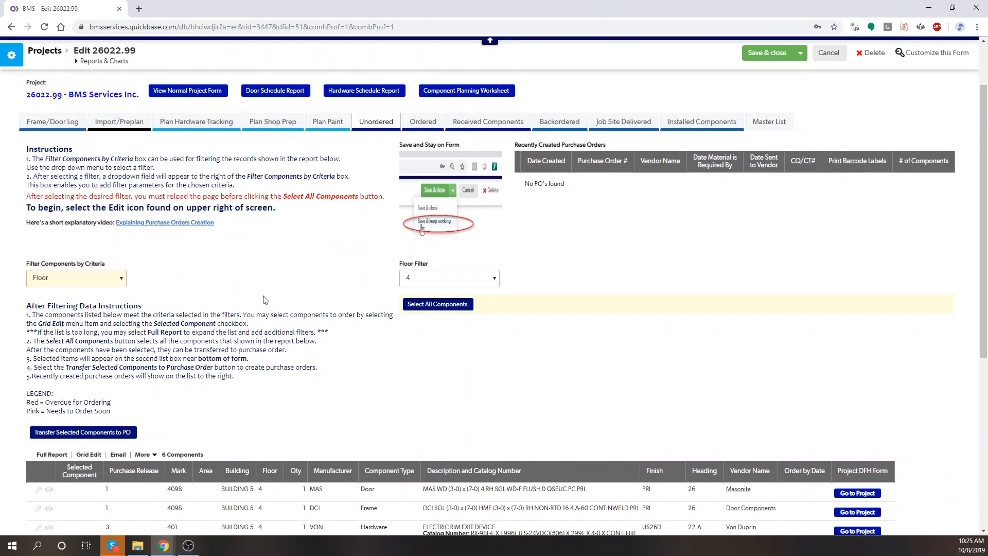
Clear the Filter Components by Criteria selection to list all unordered components.
left_click(101, 278)
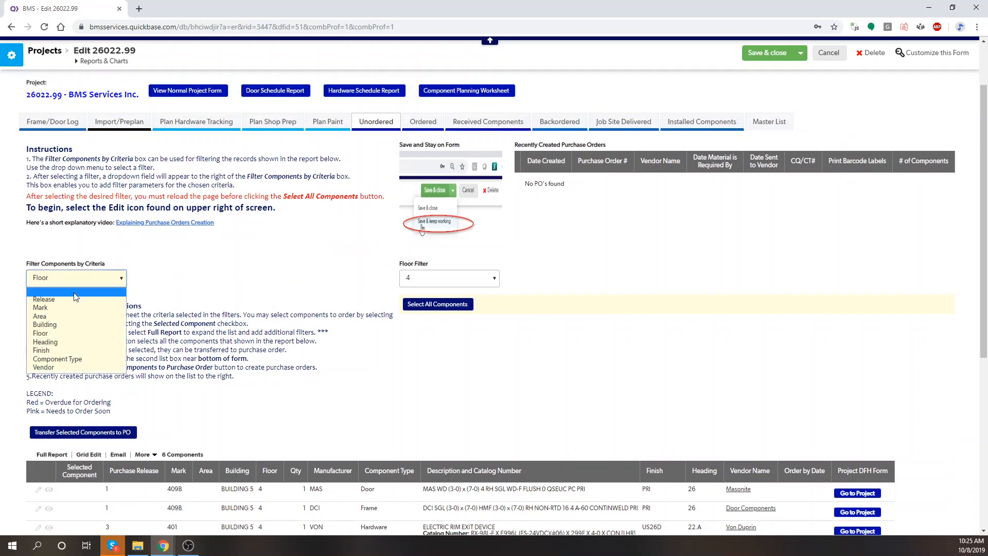
left_click(75, 293)
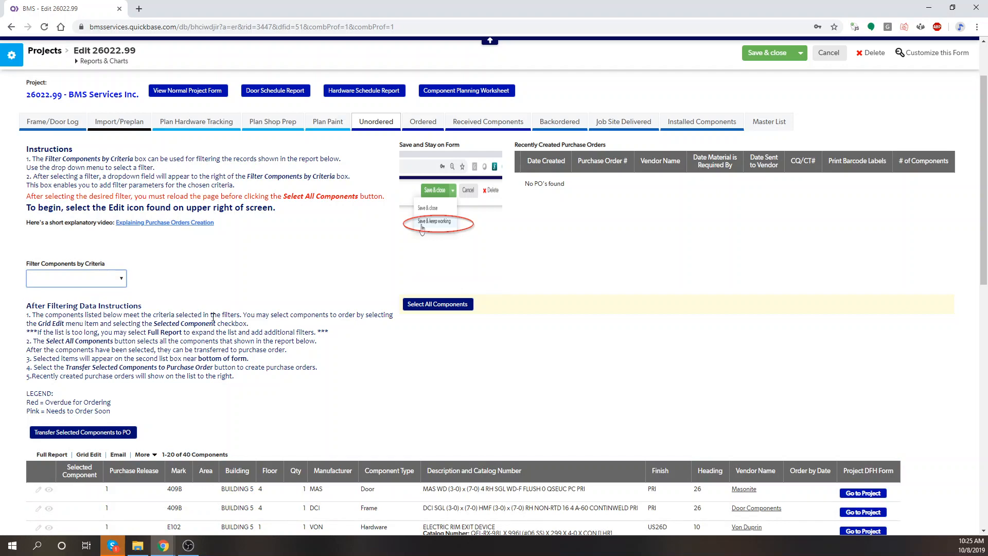
scroll(188, 307, "down", 1)
scroll(189, 306, "down", 1)
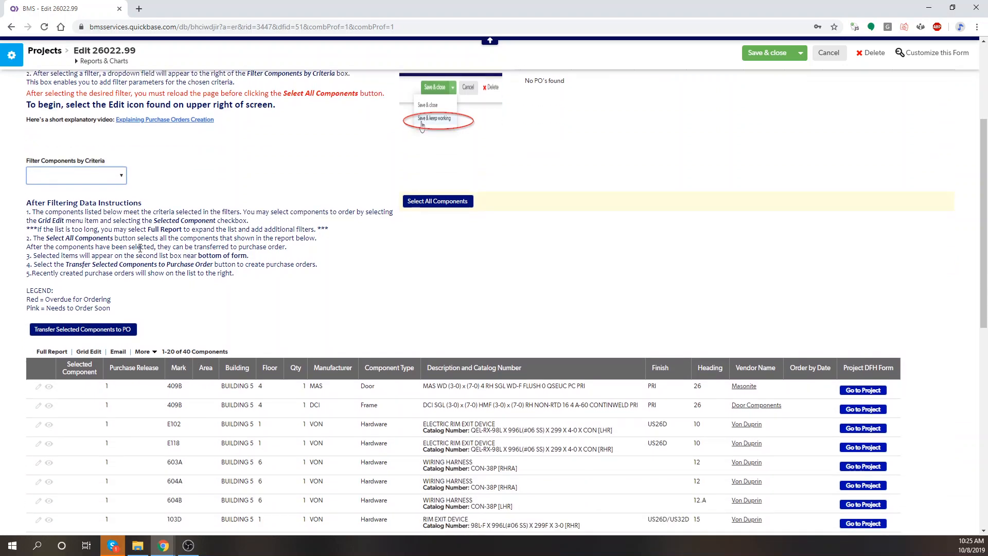
Try filtering the unordered components by Building and by Heading, and reset the criterion to blank.
left_click(76, 178)
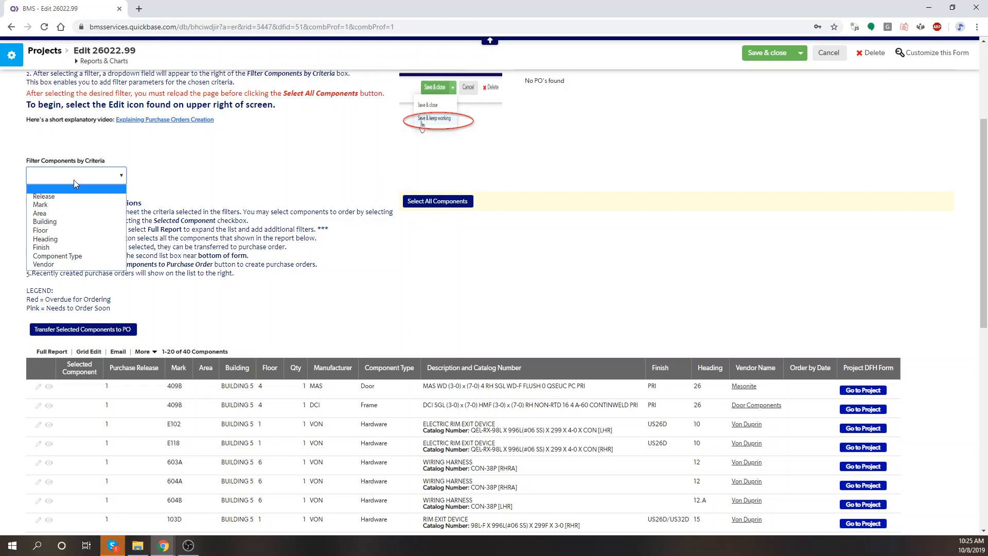
left_click(57, 222)
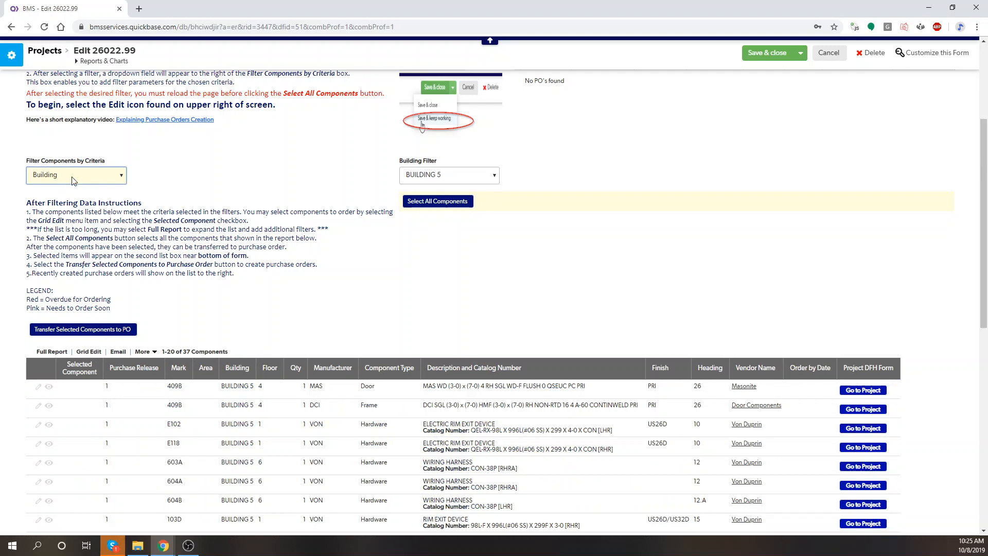
left_click(71, 179)
left_click(42, 238)
left_click(70, 177)
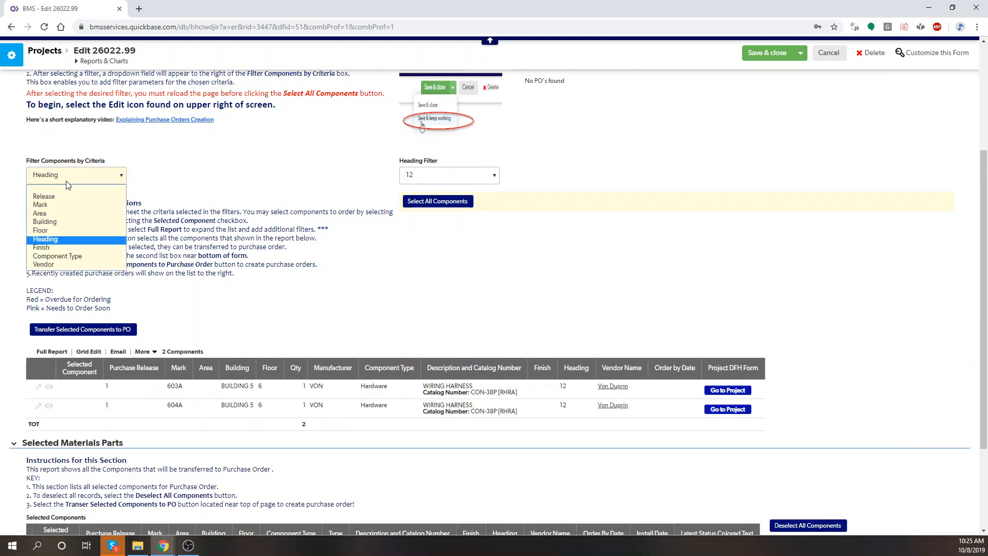
left_click(103, 189)
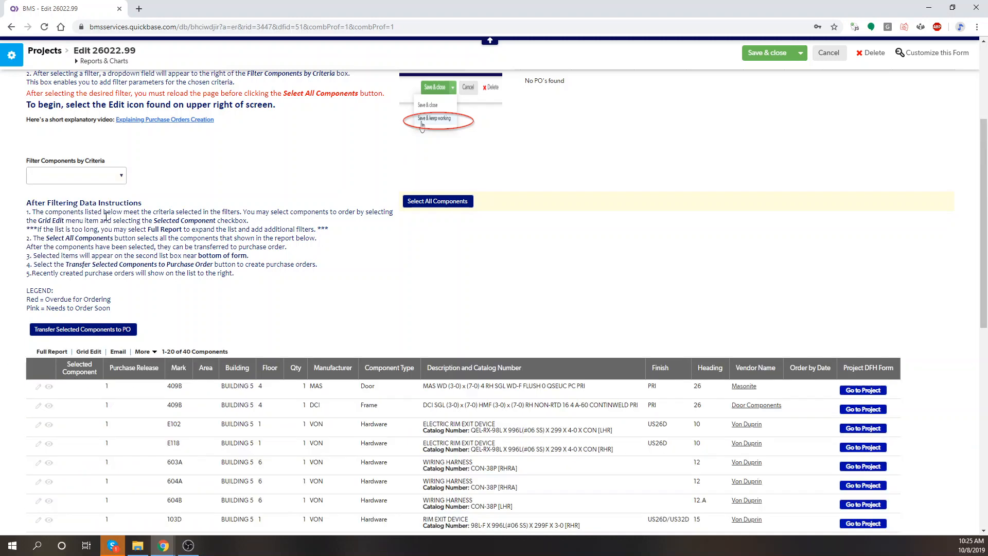
Open the unordered components' Full Report in a new browser tab, keeping only one copy of it open.
scroll(105, 216, "down", 2)
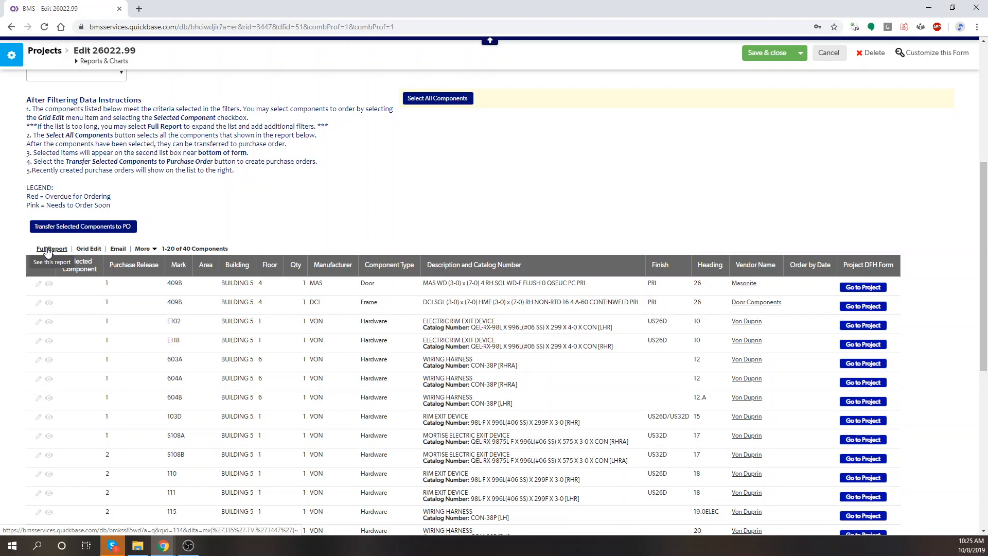
right_click(48, 251)
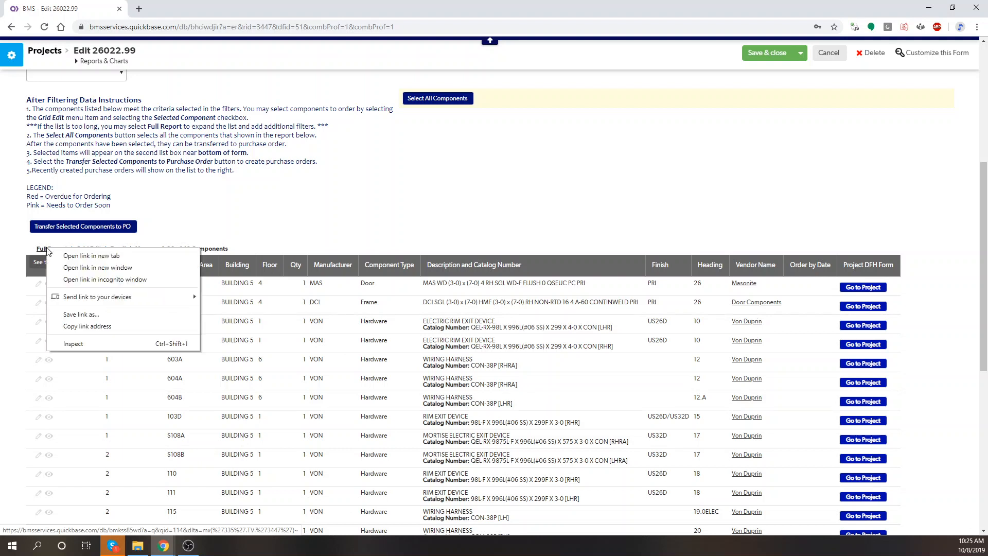
left_click(95, 256)
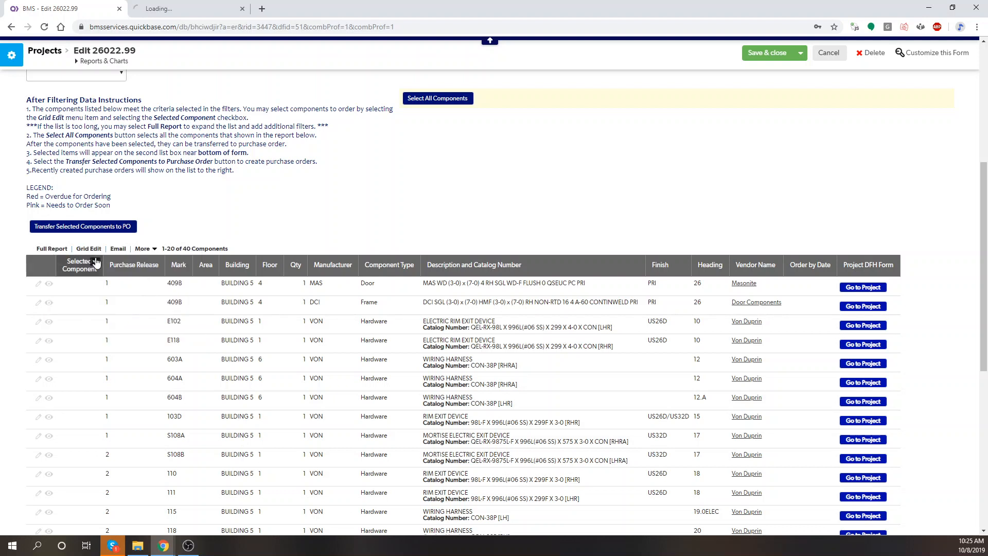
left_click(51, 249)
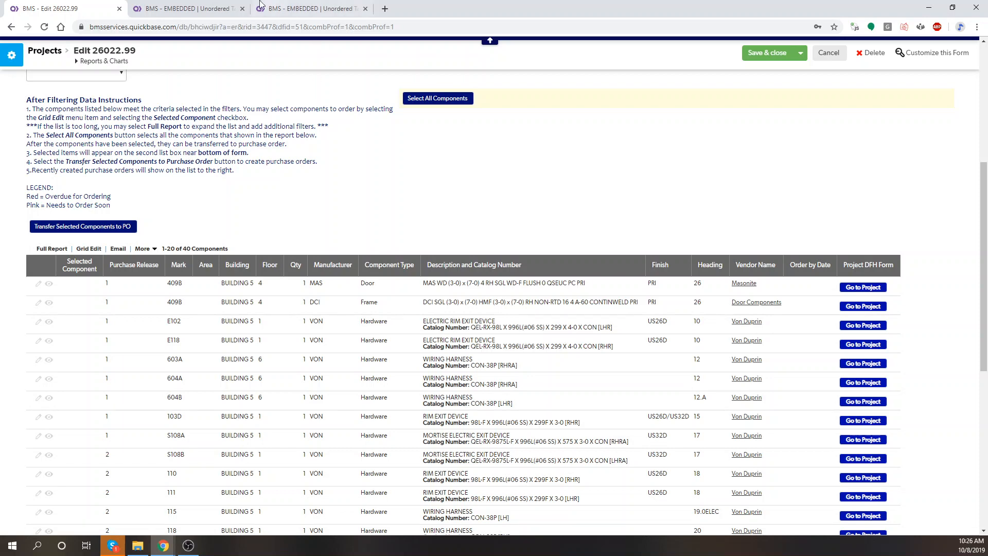
left_click(217, 4)
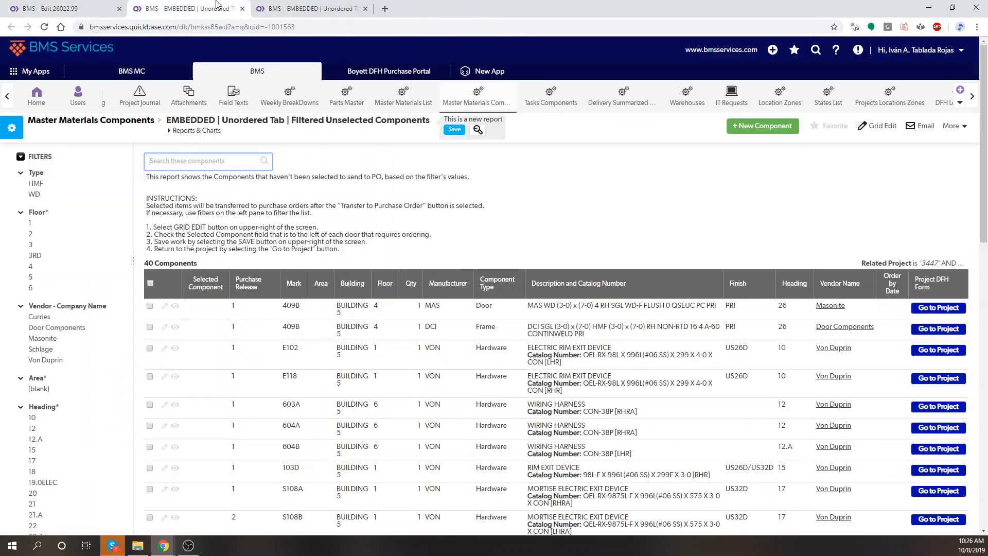
left_click(365, 9)
Filter the full report to components on Floor 2 with Heading 24.
scroll(291, 202, "down", 1)
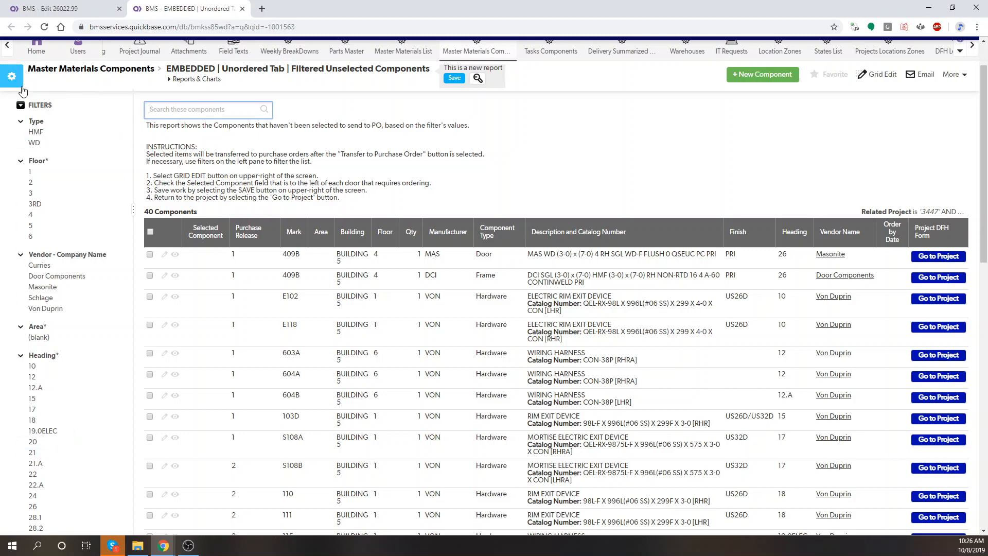
scroll(35, 136, "down", 1)
scroll(31, 155, "up", 1)
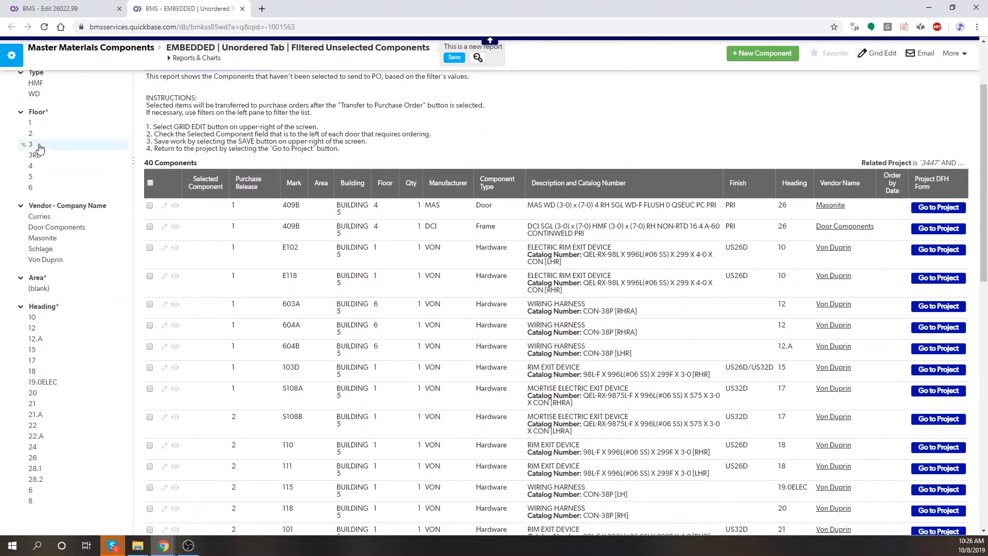
left_click(38, 185)
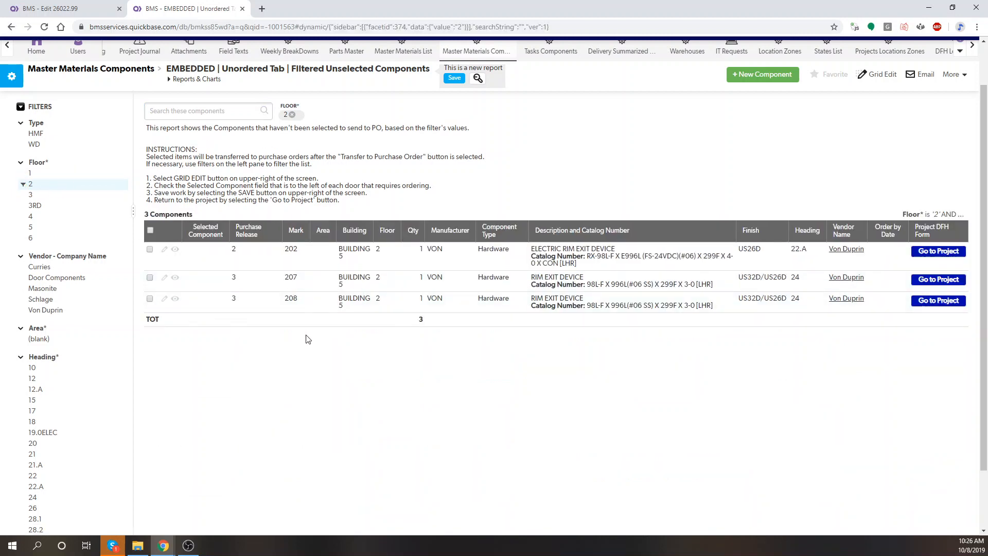
scroll(279, 116, "up", 1)
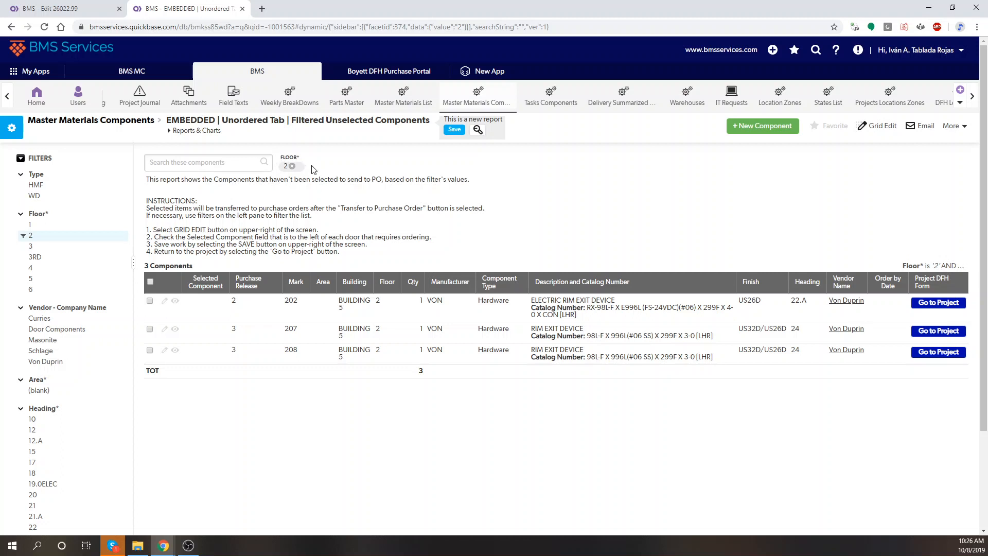
scroll(279, 196, "down", 1)
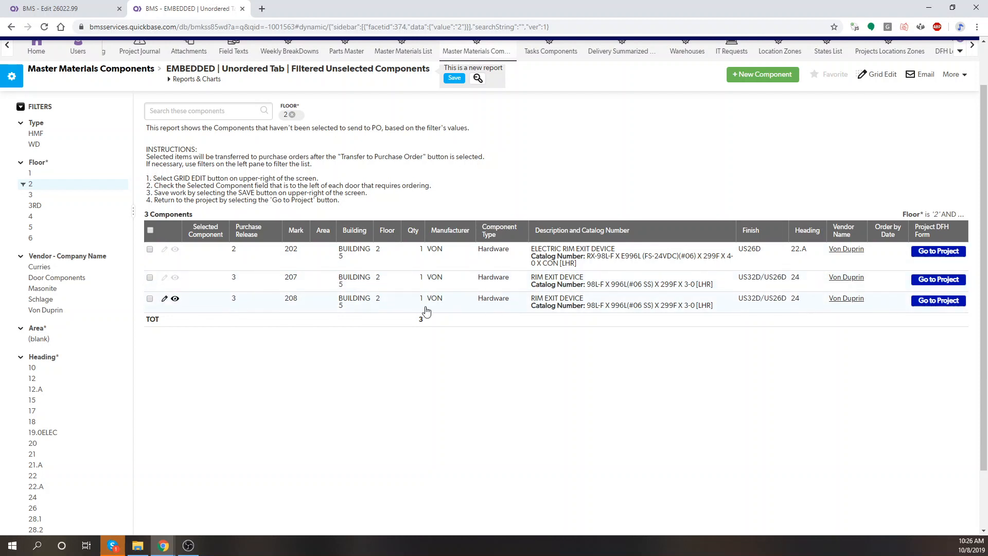
scroll(79, 345, "down", 2)
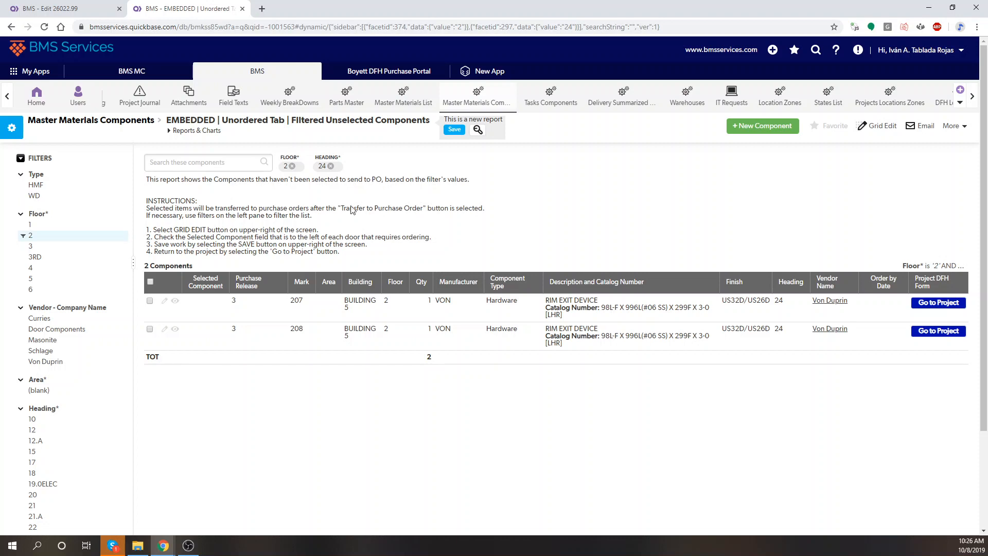
Open the filtered report in Grid Edit, mark components 207 and 208 as selected, and save.
left_click(875, 128)
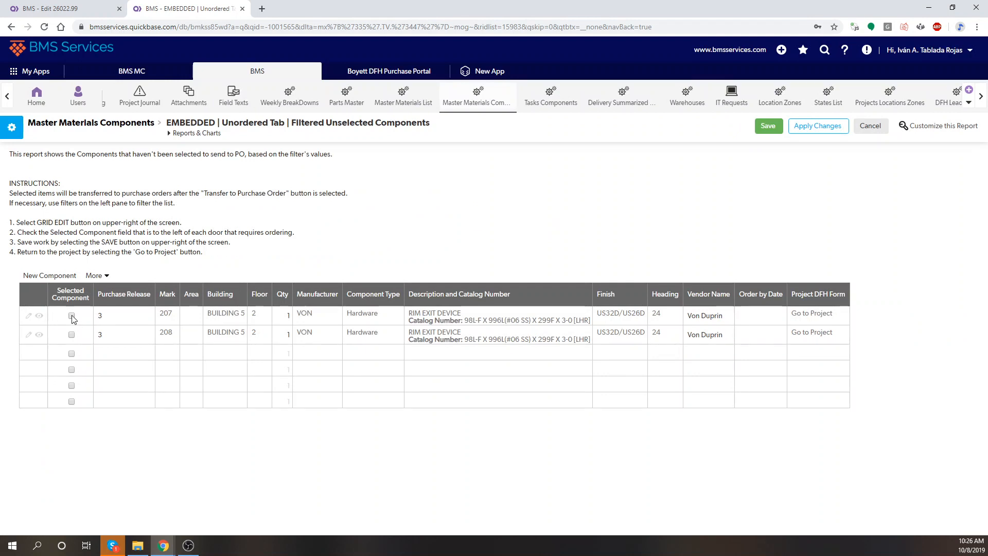
left_click(72, 316)
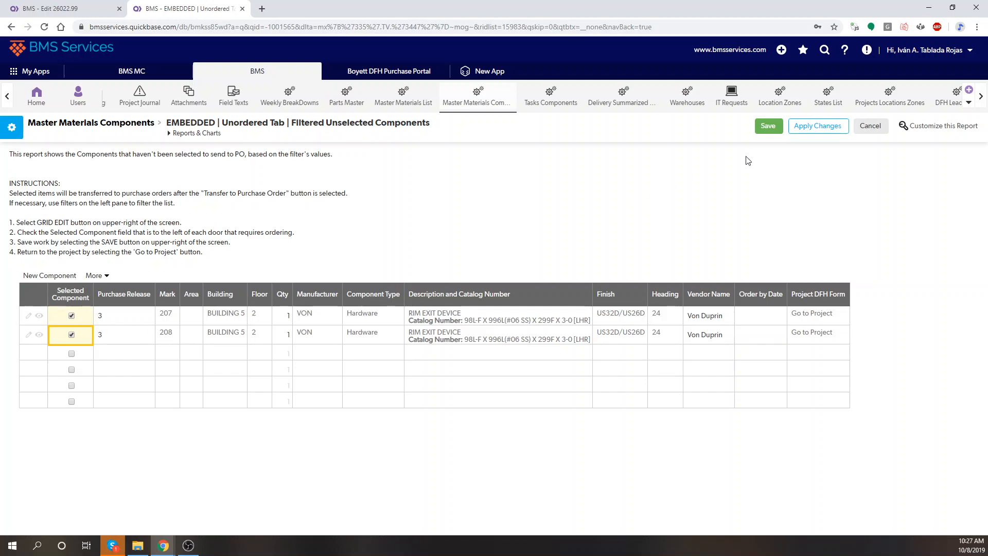
left_click(768, 126)
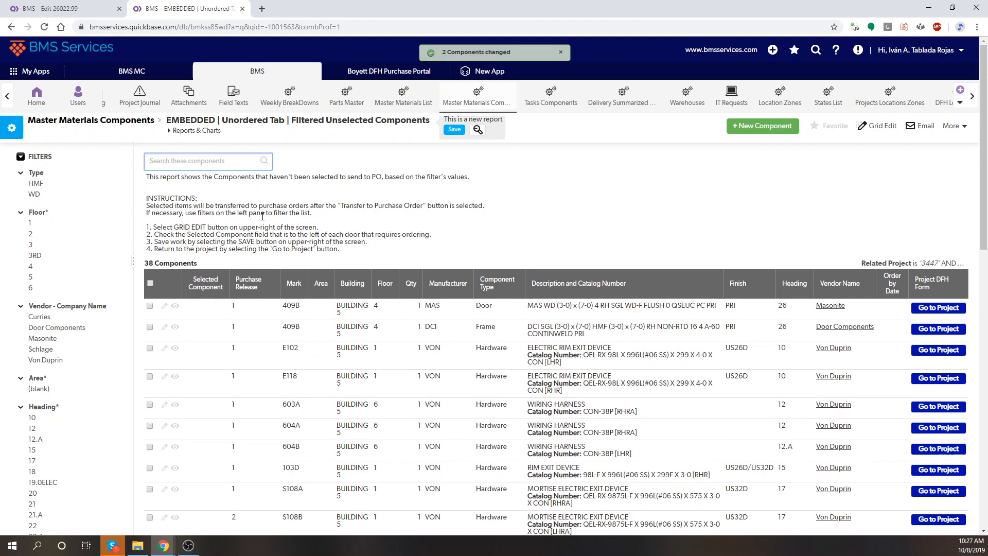
Check the component count in the unselected components report.
left_click_drag(145, 264, 175, 264)
left_click(150, 265)
left_click(173, 261)
left_click(202, 265)
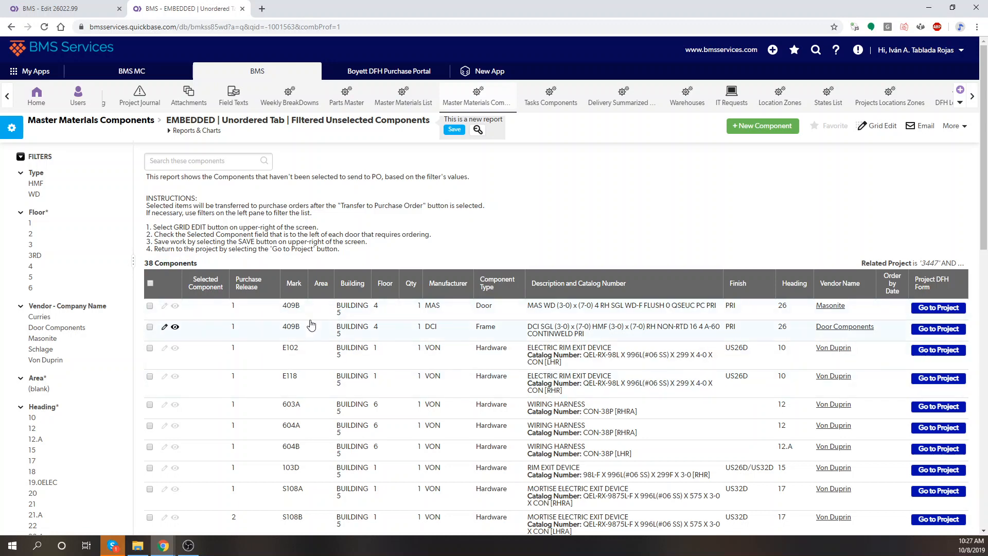
Close the full report and reload the project form to refresh its unordered components count.
left_click(243, 9)
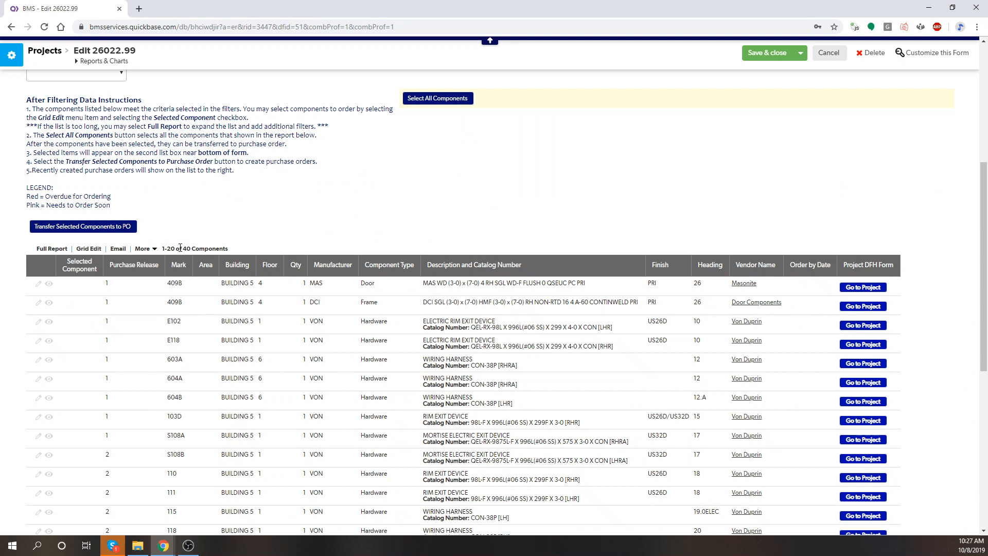
left_click_drag(180, 248, 230, 251)
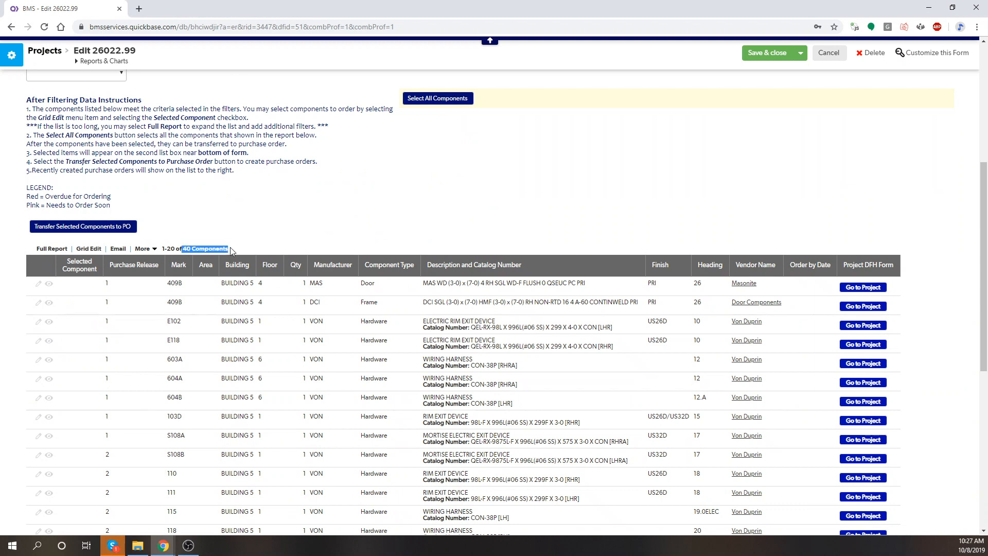
left_click(45, 27)
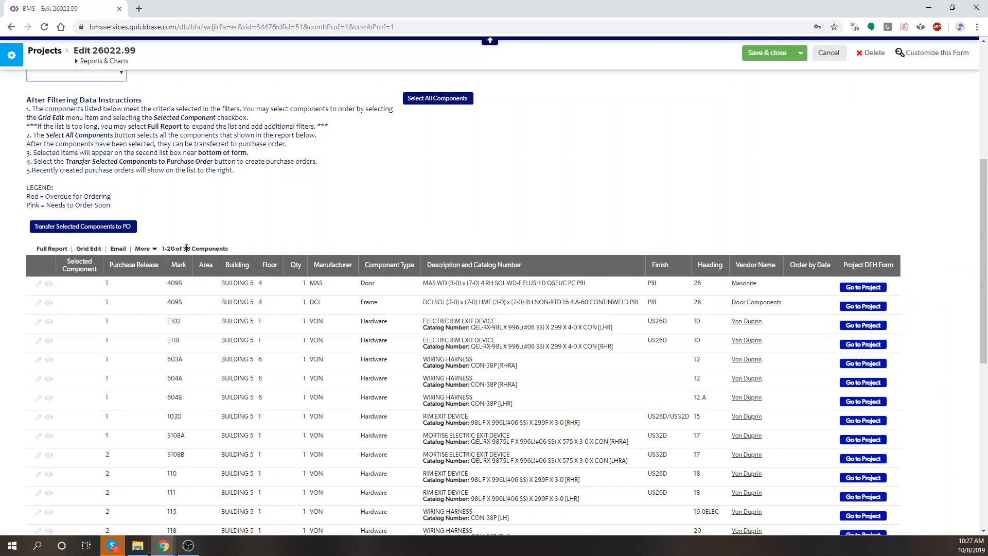
left_click_drag(182, 247, 235, 246)
left_click(218, 247)
Check the Selected Components list, and transfer the selected components to a purchase order.
scroll(216, 248, "down", 3)
scroll(216, 248, "down", 5)
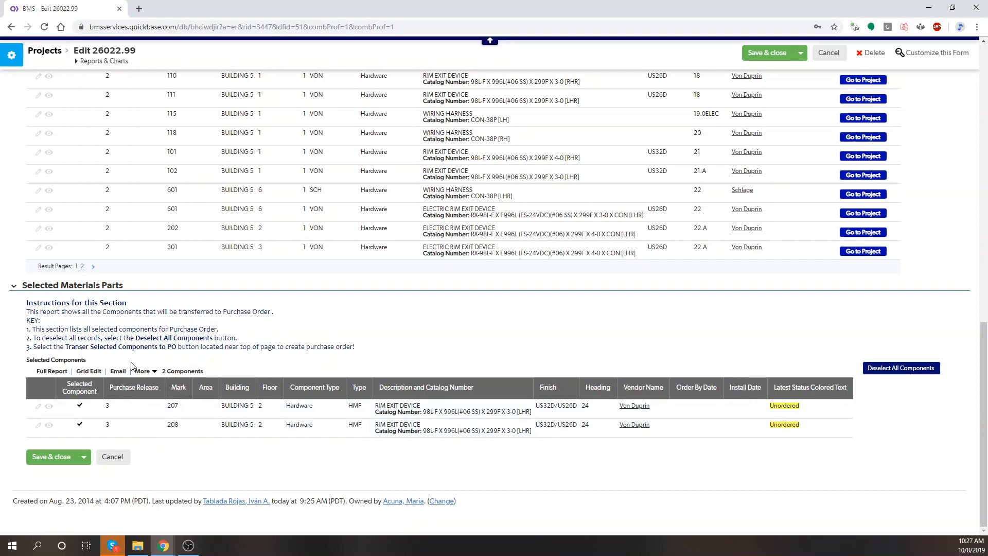
scroll(130, 376, "up", 15)
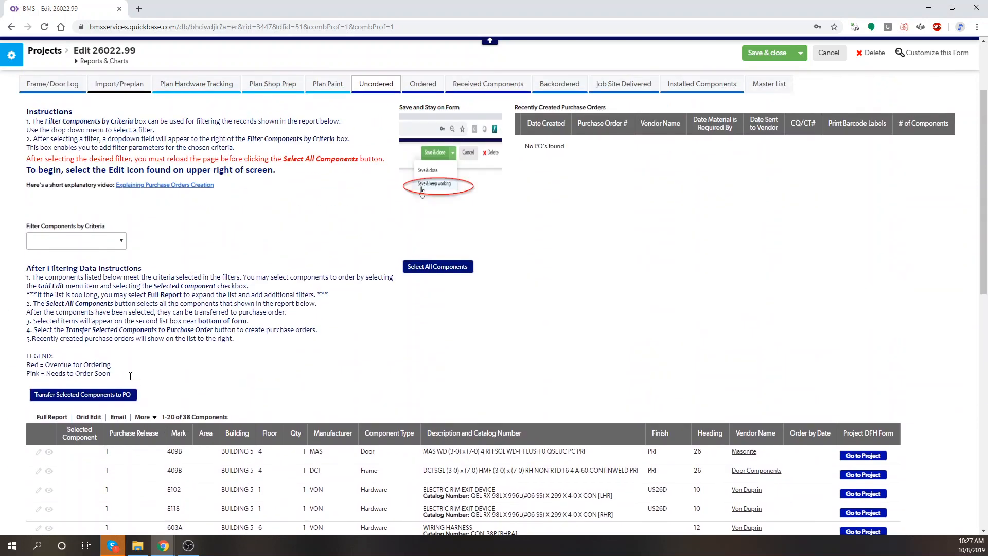
left_click(107, 398)
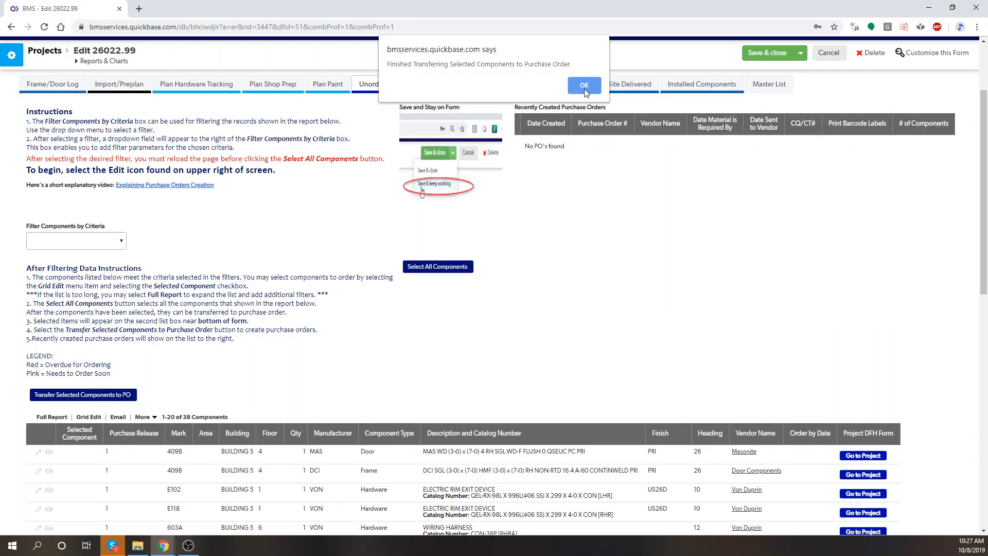
left_click(581, 81)
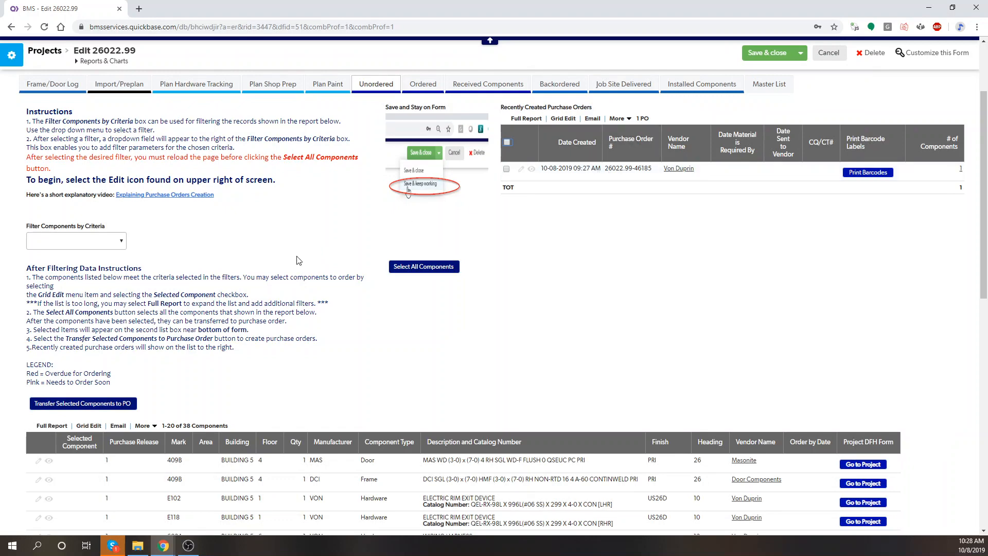
Check the number of unordered components after the transfer to the purchase order.
scroll(220, 275, "down", 3)
left_click_drag(181, 271, 228, 274)
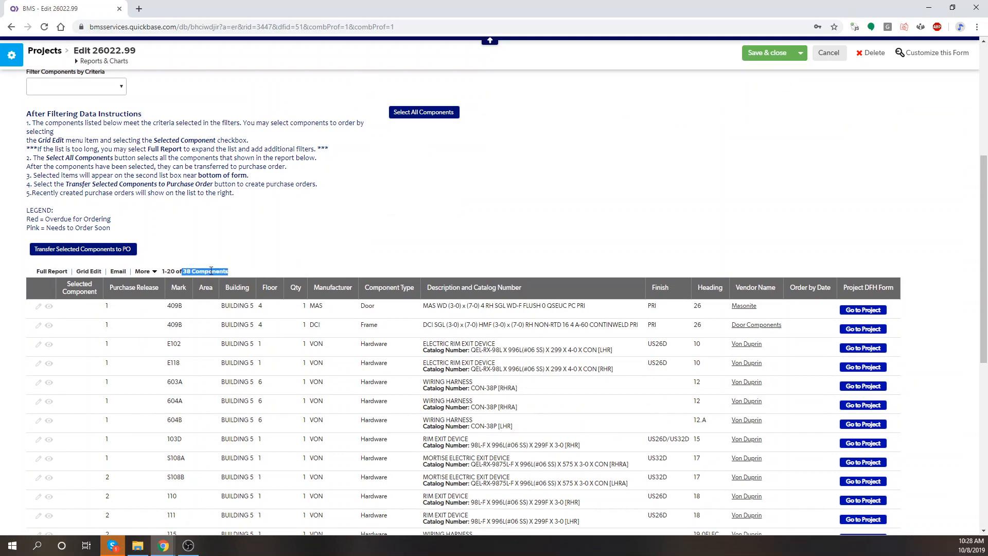
Check the Selected Components list, and open the recently created purchase order for Von Duprin.
scroll(211, 271, "down", 8)
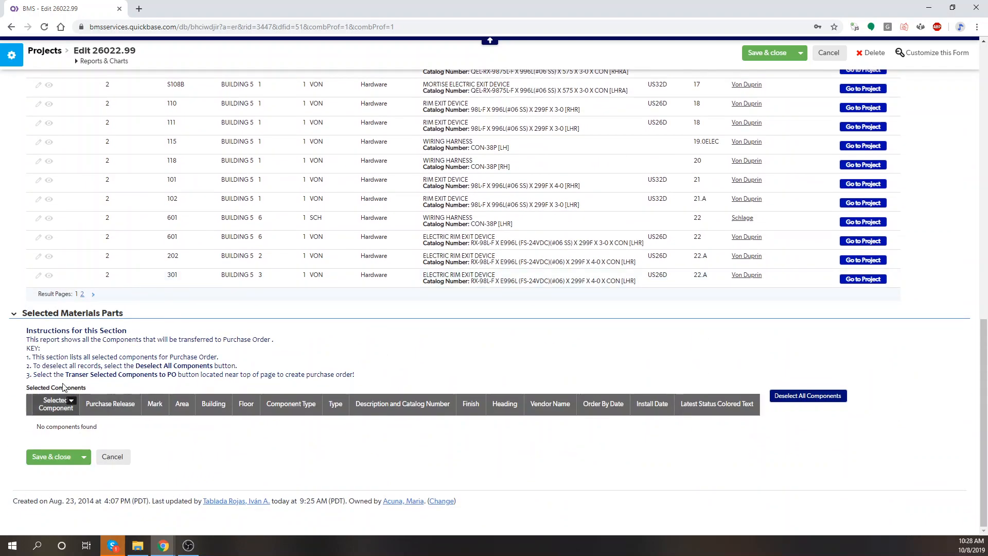
scroll(615, 279, "up", 10)
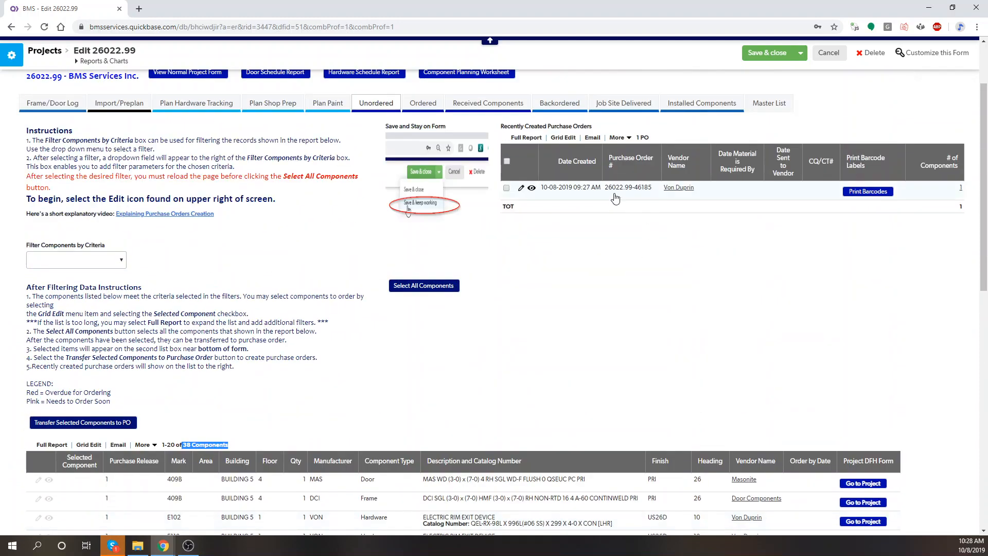
left_click(613, 195)
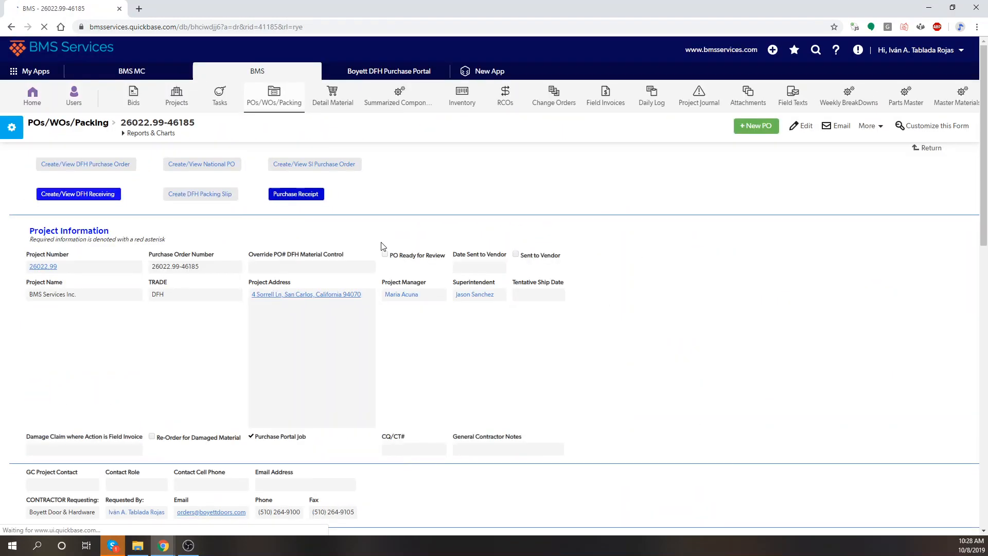
Review the transferred components and their quantities in the purchase order's Material Order Breakdown, along with its vendor and shipping information.
scroll(144, 295, "down", 10)
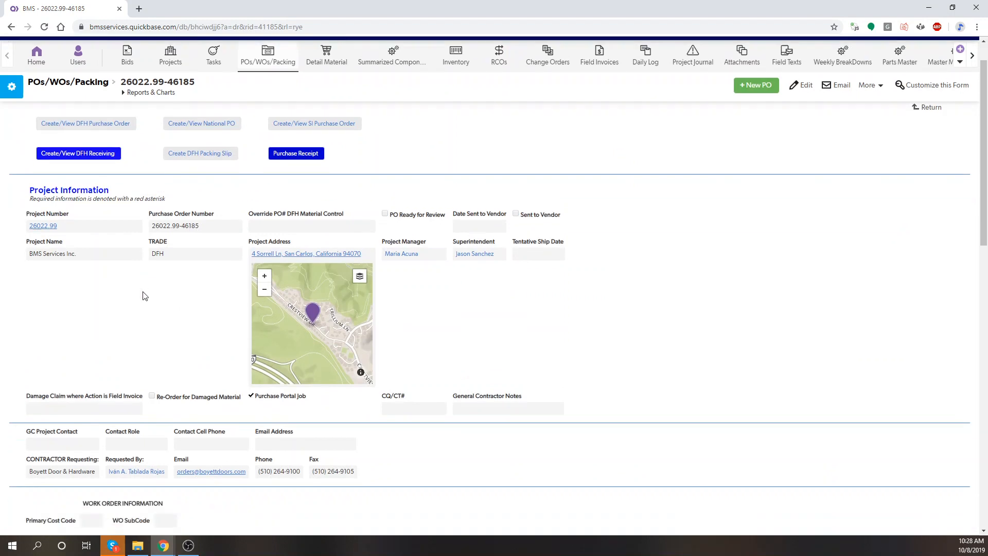
scroll(147, 298, "down", 5)
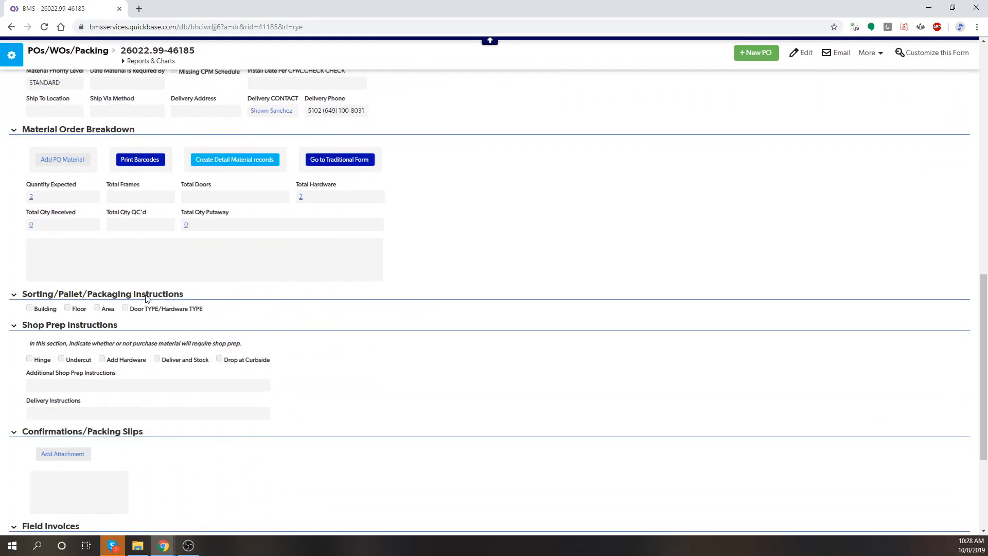
scroll(147, 299, "up", 3)
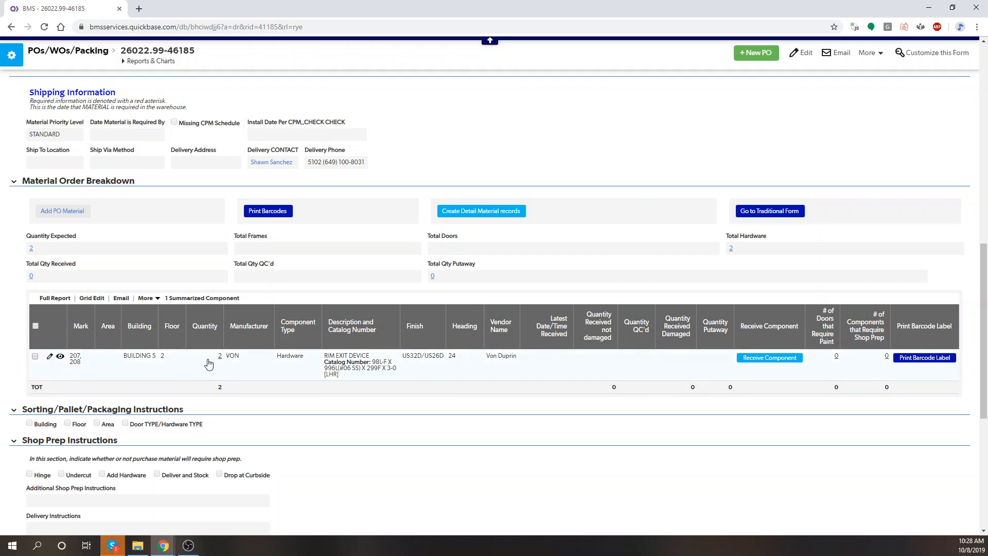
scroll(211, 365, "up", 3)
scroll(211, 364, "down", 2)
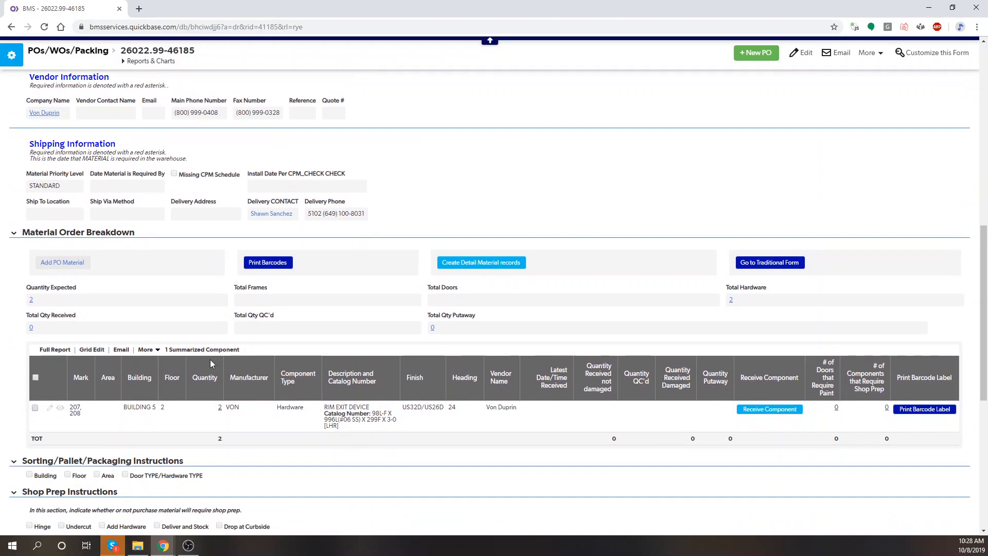
scroll(219, 321, "up", 10)
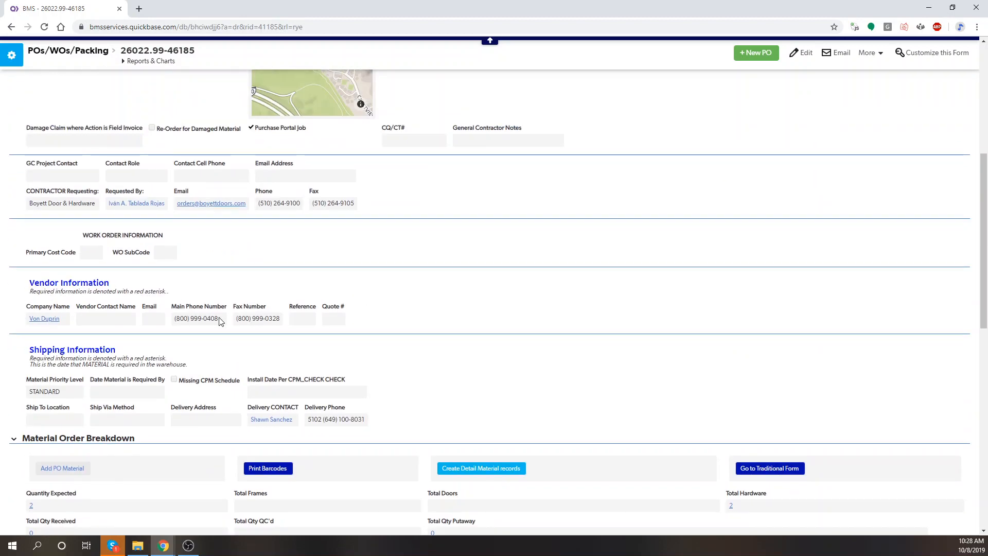